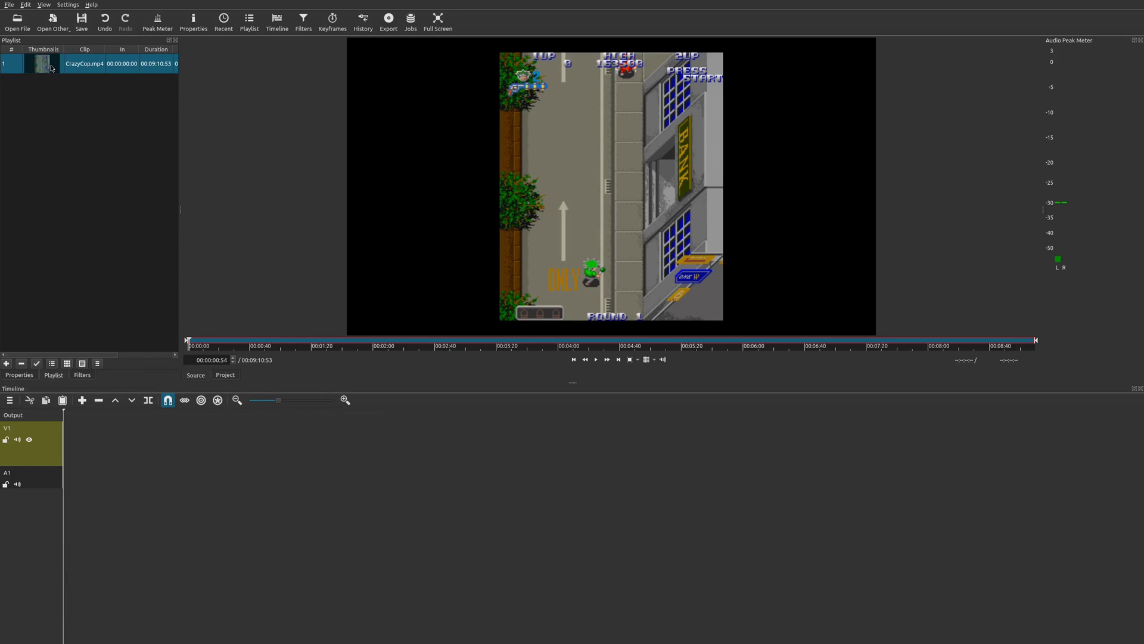
# Step: Place CrazyCop.mp4 on the V1 track and preview it to 00:00:04:10
pyautogui.moveTo(51, 68); pyautogui.dragTo(223, 441)
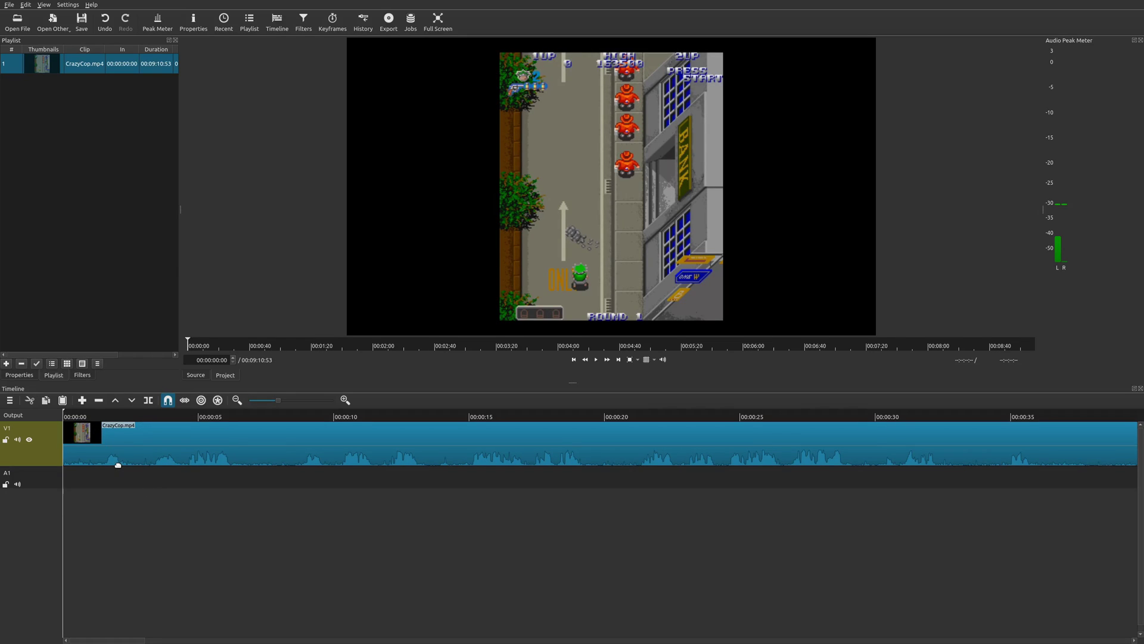
pyautogui.press('space')
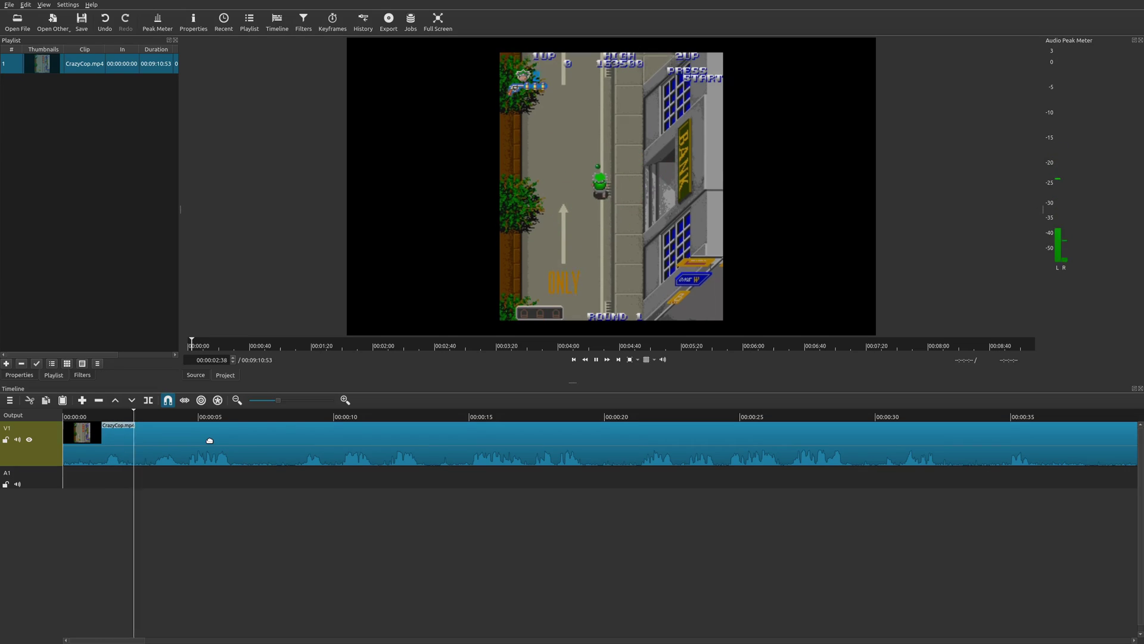
pyautogui.press('space')
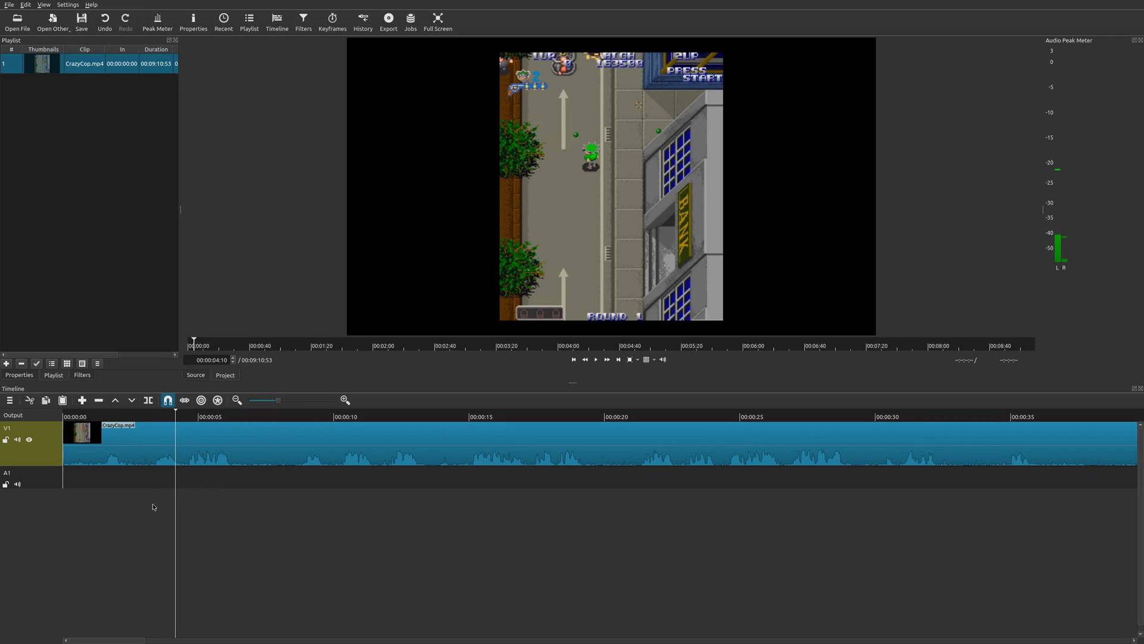
# Step: Switch the V1 clip's audio to stream '2: 2 ch 44.1 KHz aac', preview, and park the playhead at 00:00:01:16
pyautogui.click(129, 458)
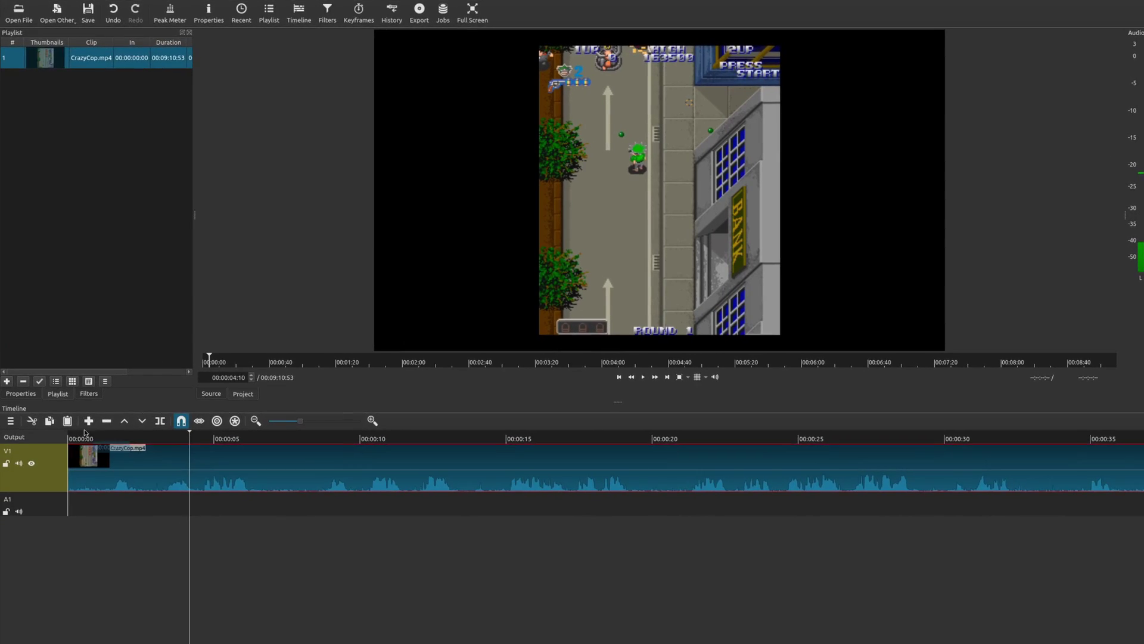
pyautogui.click(26, 404)
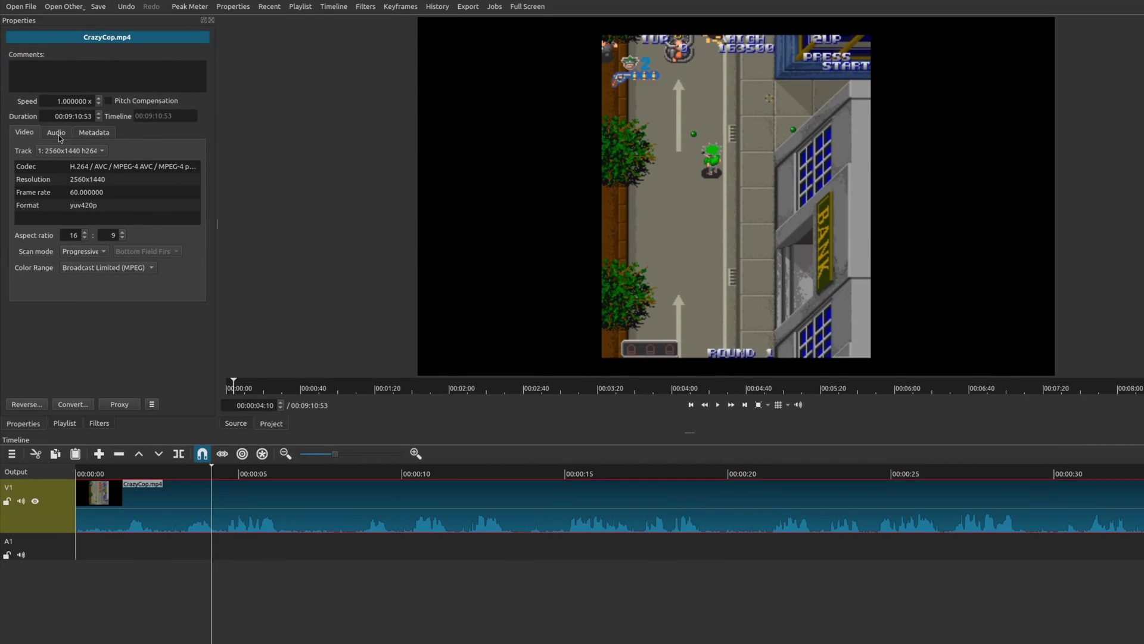
pyautogui.click(59, 136)
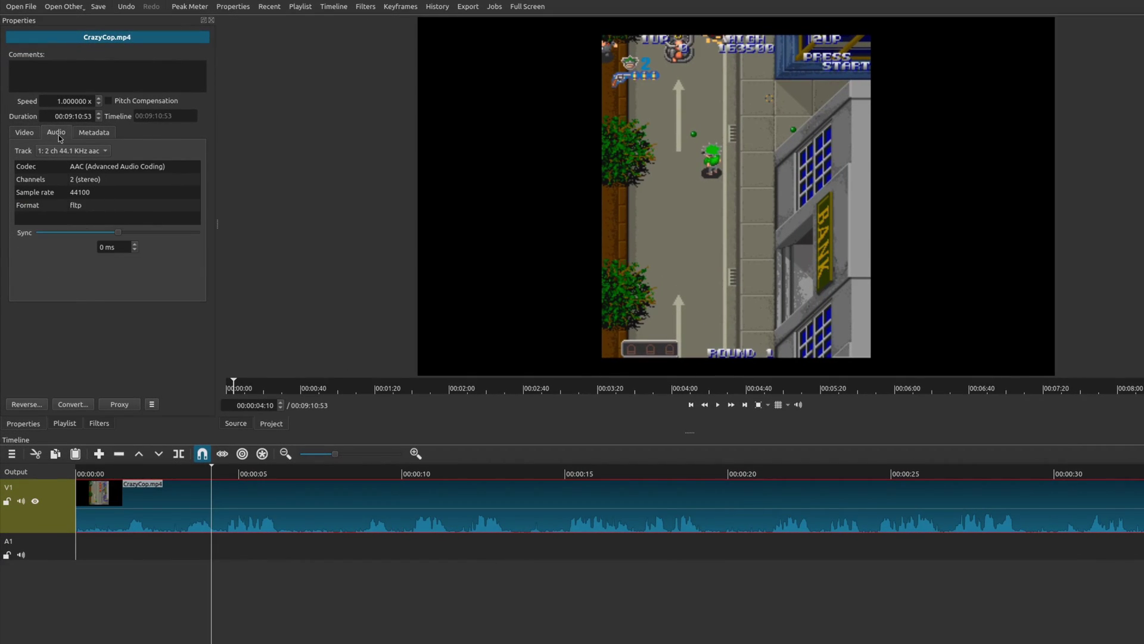
pyautogui.click(85, 152)
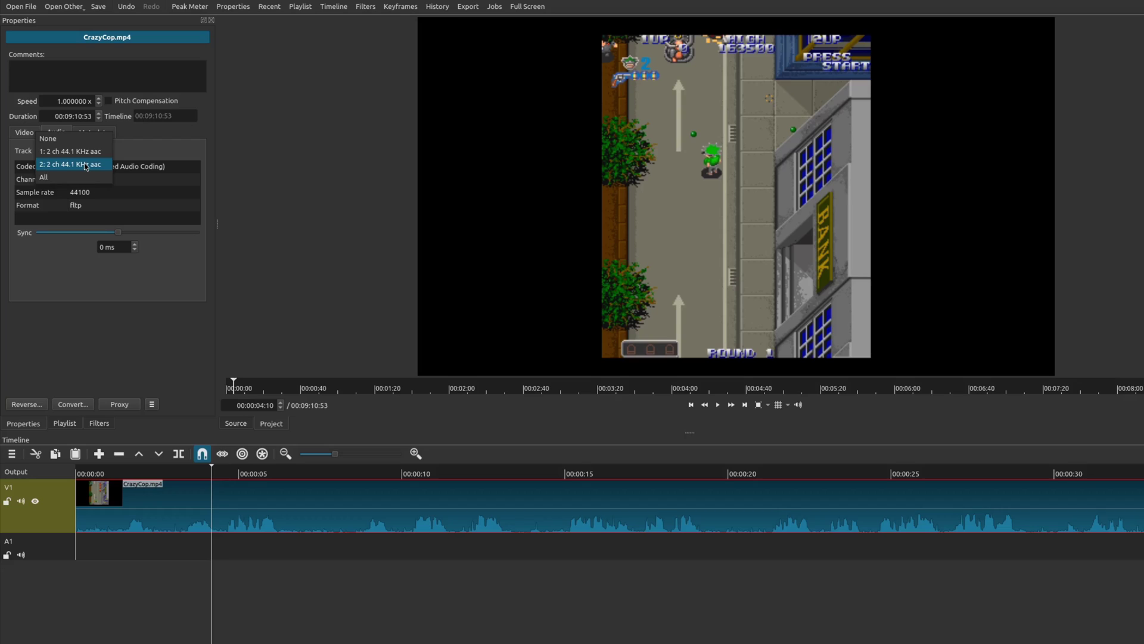
pyautogui.click(86, 165)
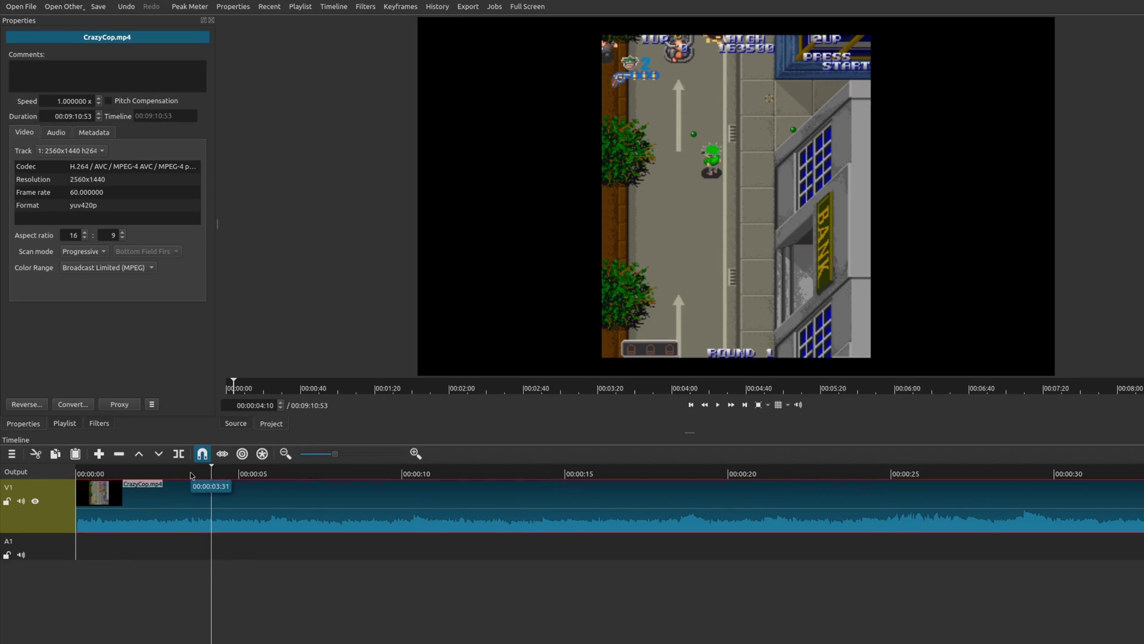
pyautogui.press('space')
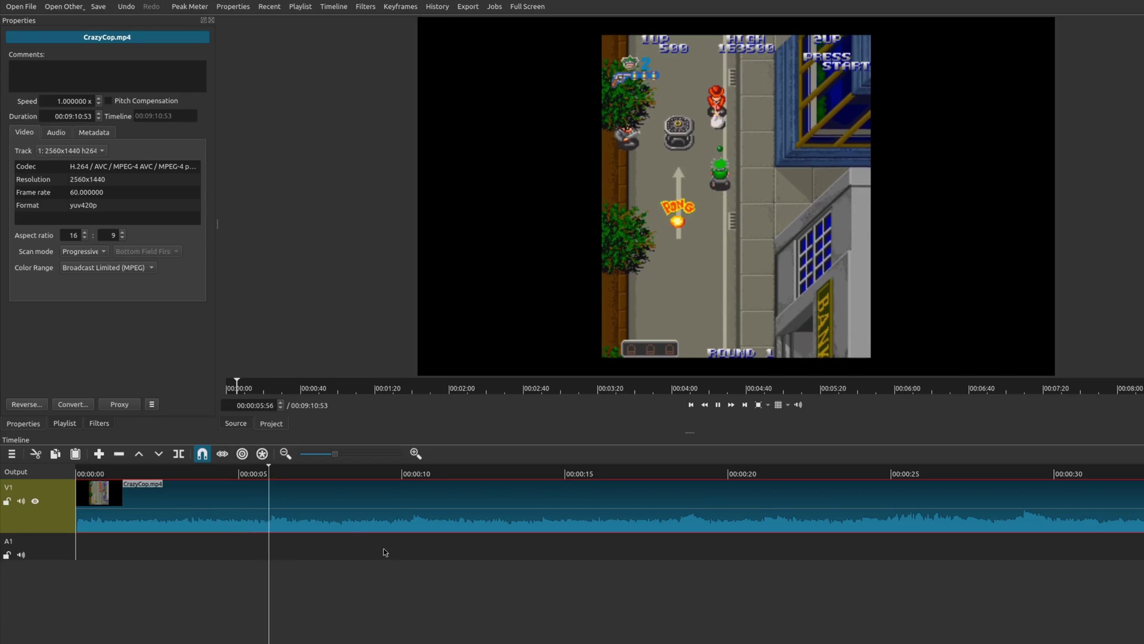
pyautogui.press('space')
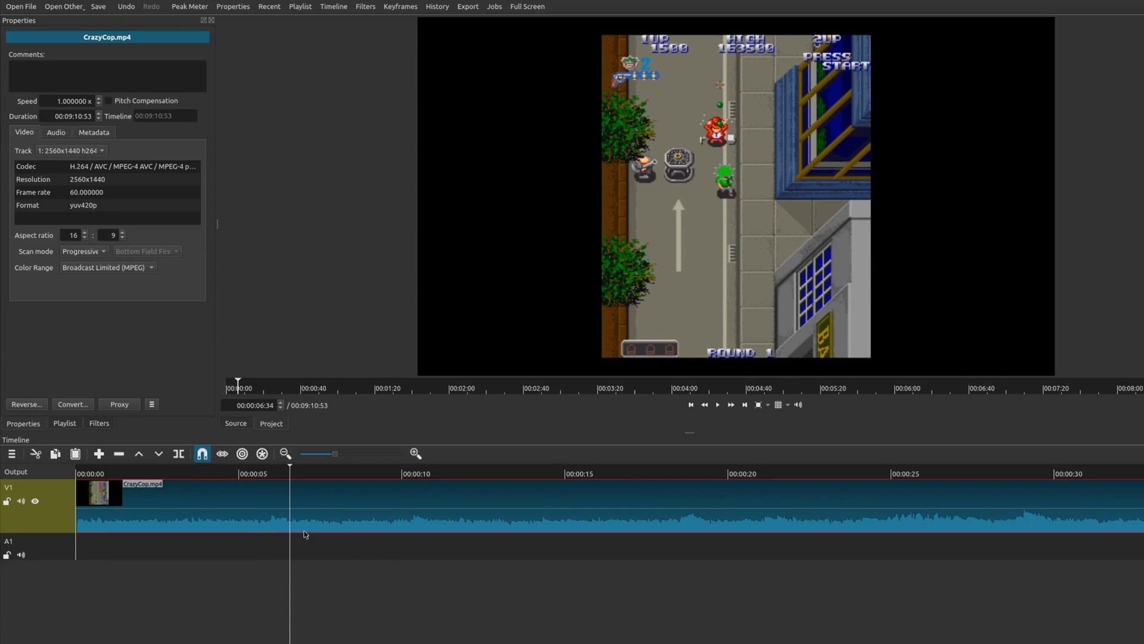
pyautogui.click(118, 475)
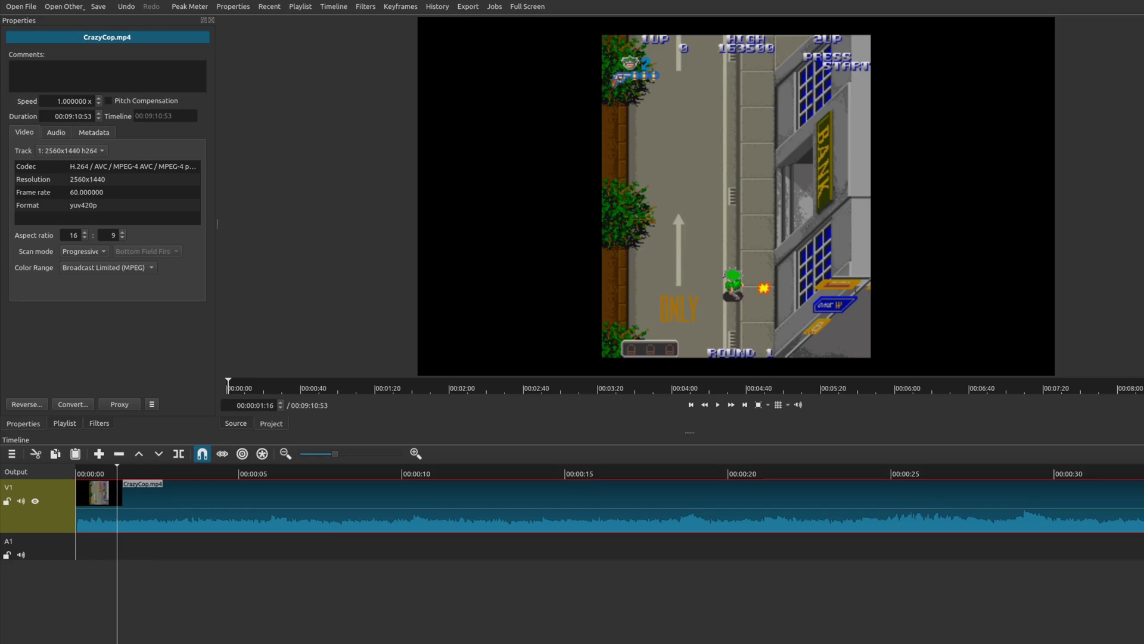
pyautogui.click(122, 1)
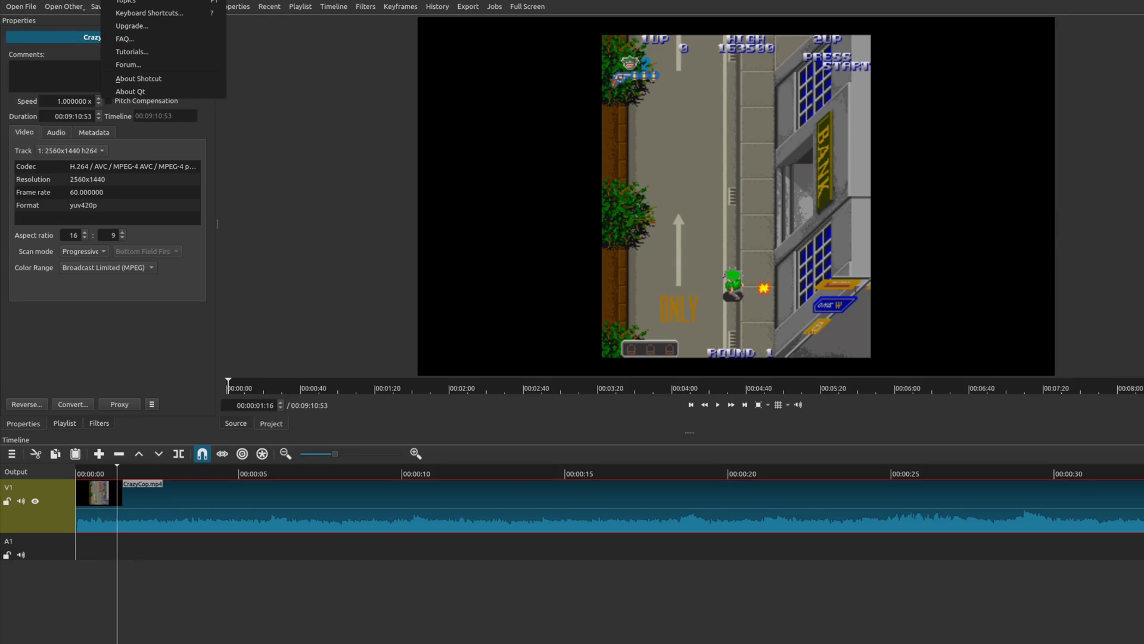
pyautogui.click(138, 78)
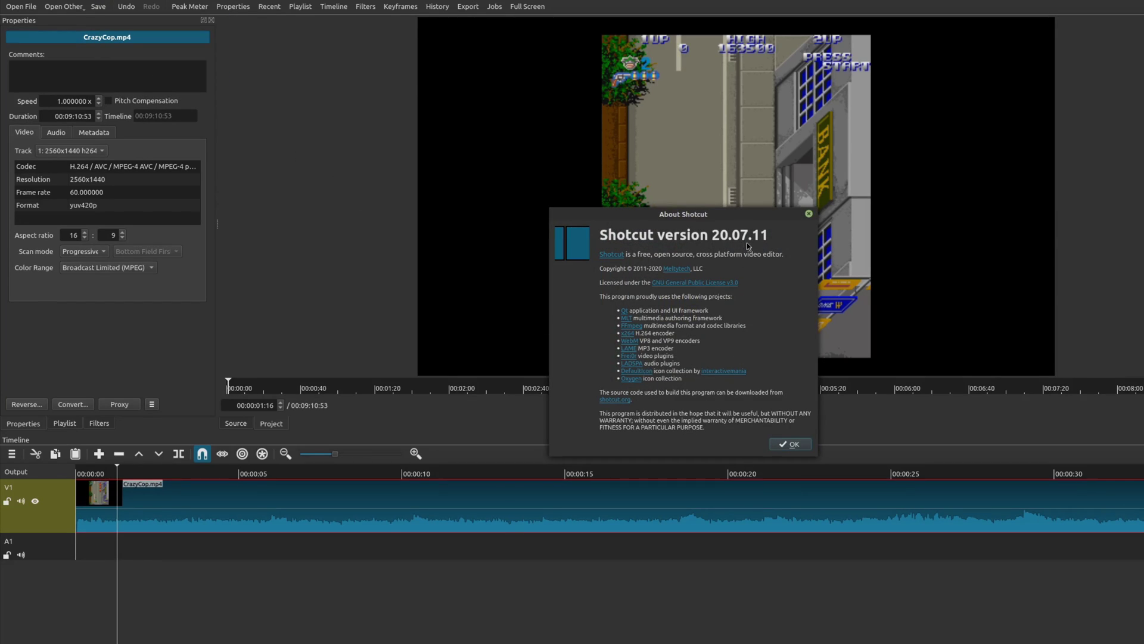
pyautogui.click(792, 444)
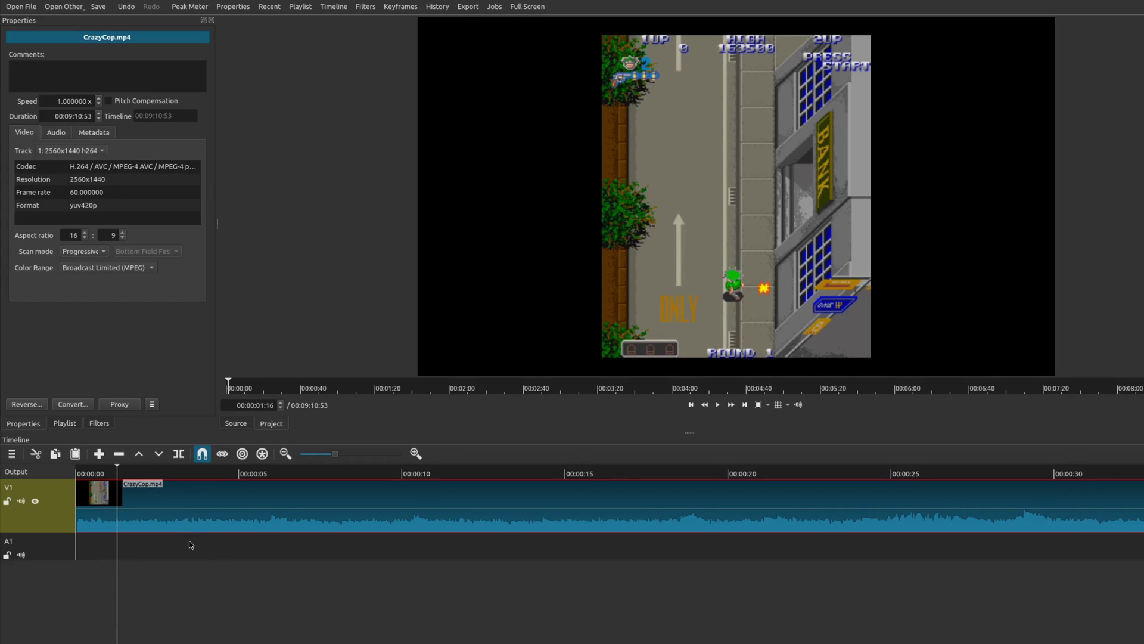
# Step: Detach the V1 clip's audio onto its own A2 track
pyautogui.rightClick(154, 514)
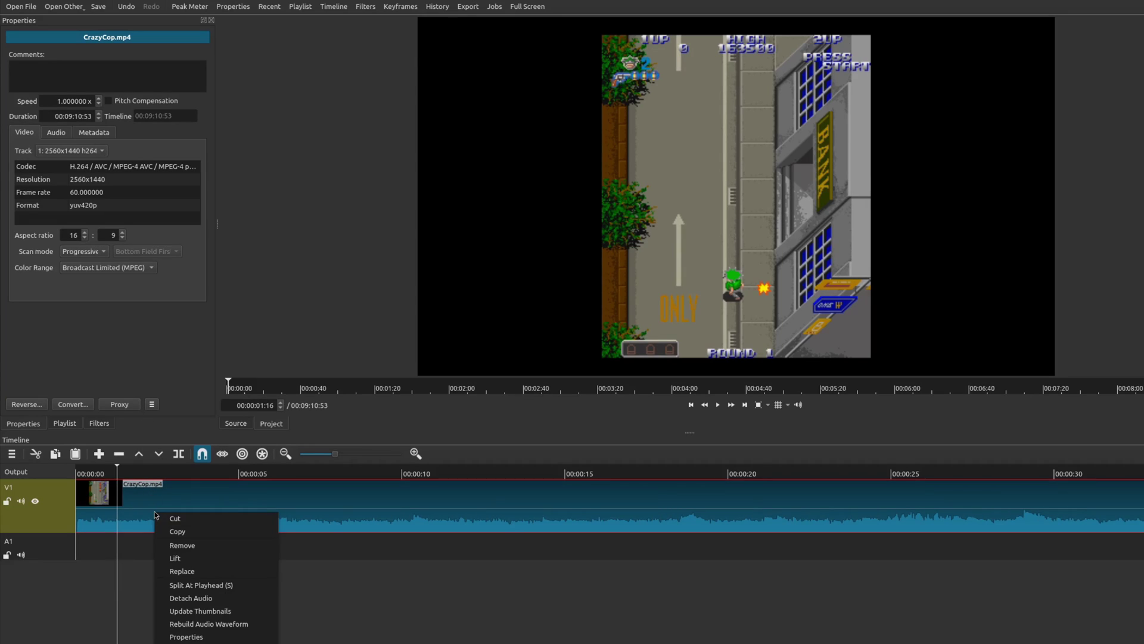
pyautogui.click(205, 597)
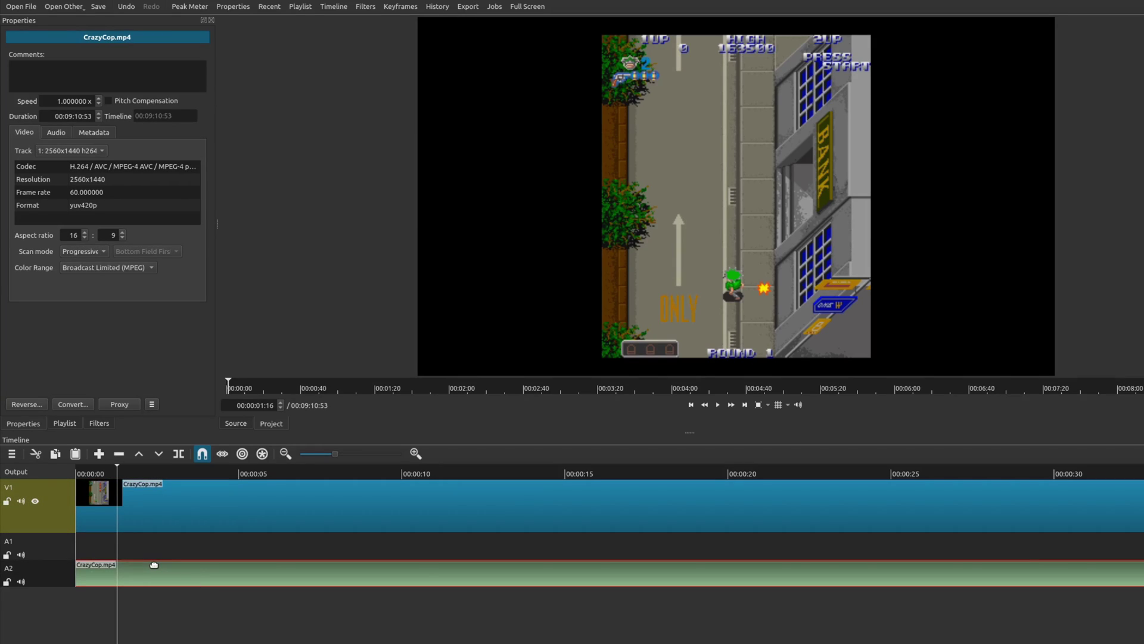
pyautogui.click(150, 567)
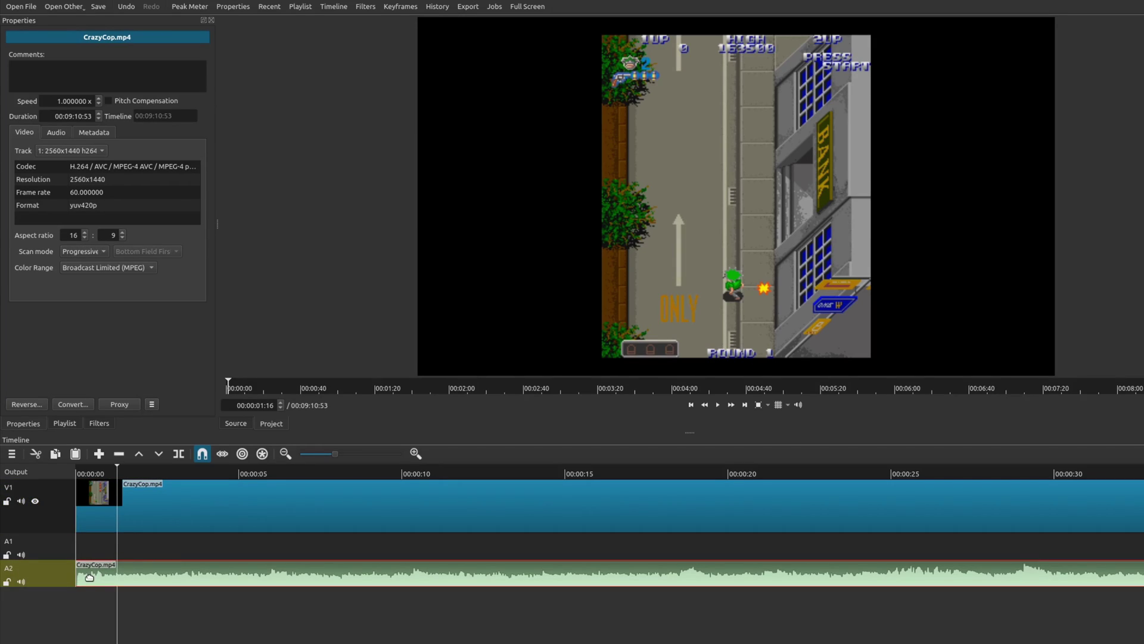
# Step: Paste a copy of the A2 audio onto track A1 at the clip's start
pyautogui.rightClick(49, 549)
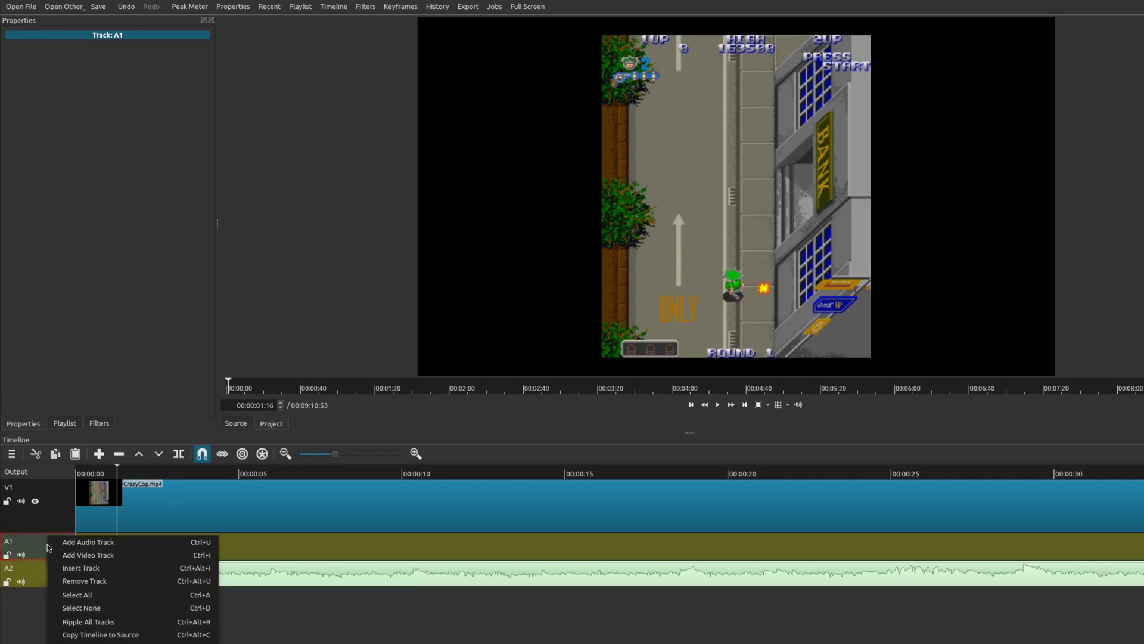
pyautogui.click(291, 610)
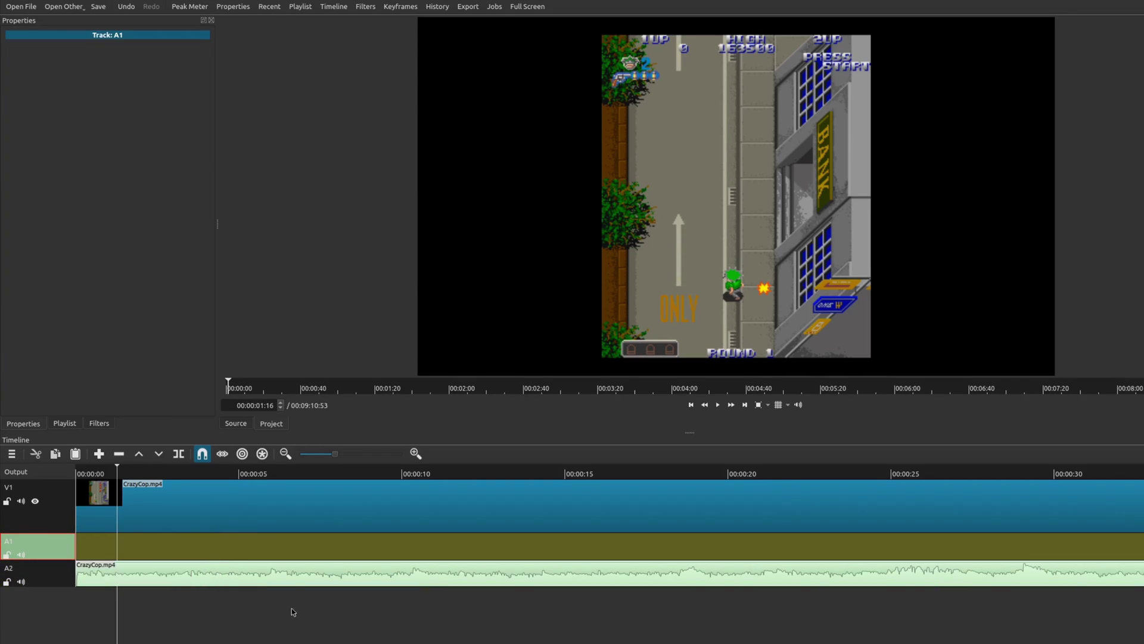
pyautogui.moveTo(122, 473); pyautogui.dragTo(78, 473)
pyautogui.click(122, 576)
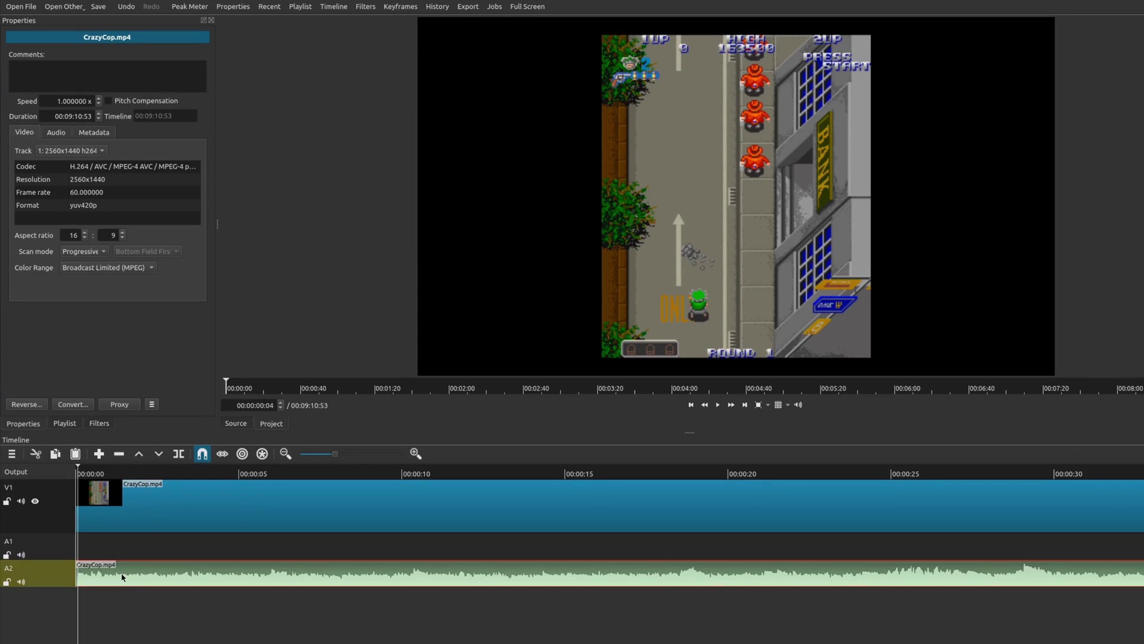
pyautogui.click(45, 549)
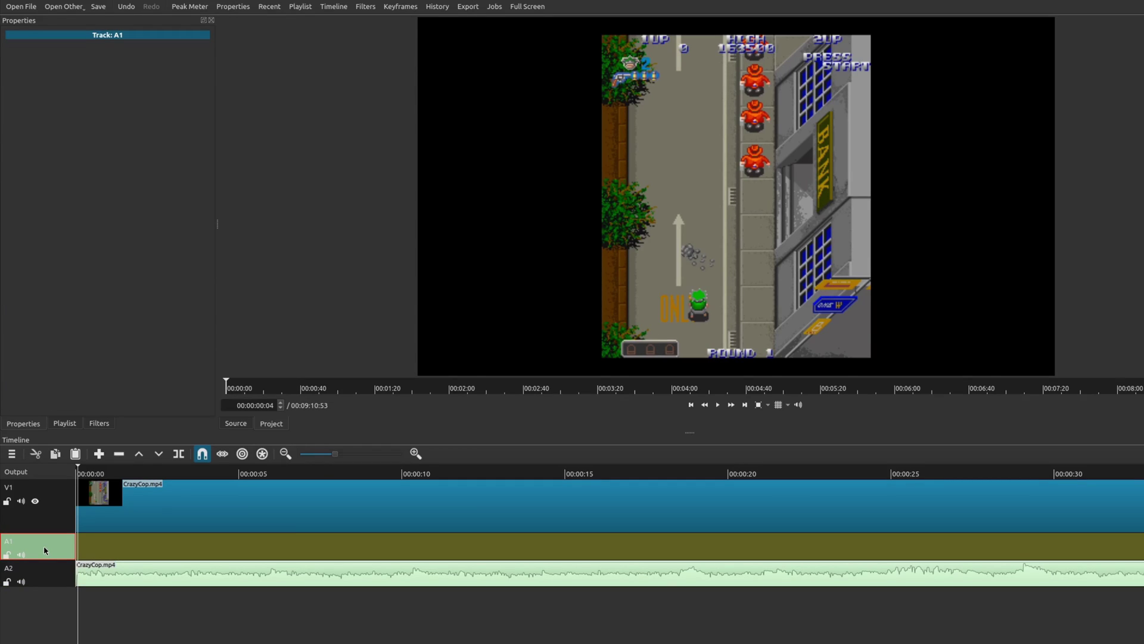
pyautogui.hotkey('ctrl', 'v')
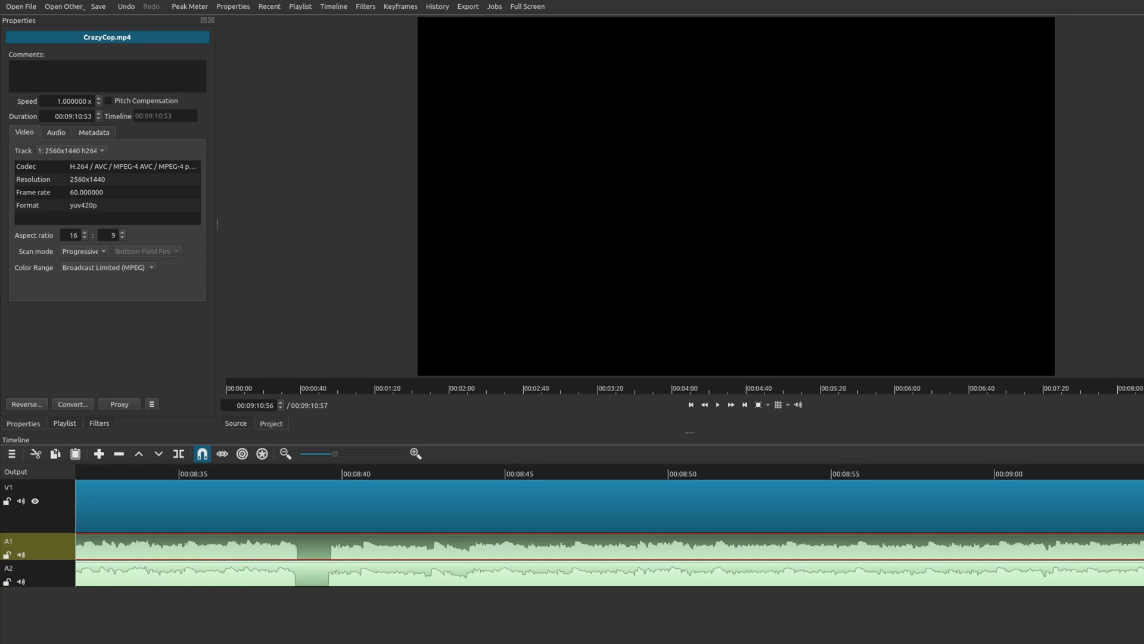
# Step: Undo the last change so the A1 audio copy lines up with the A2 audio
pyautogui.hscroll(-15, 608, 530)
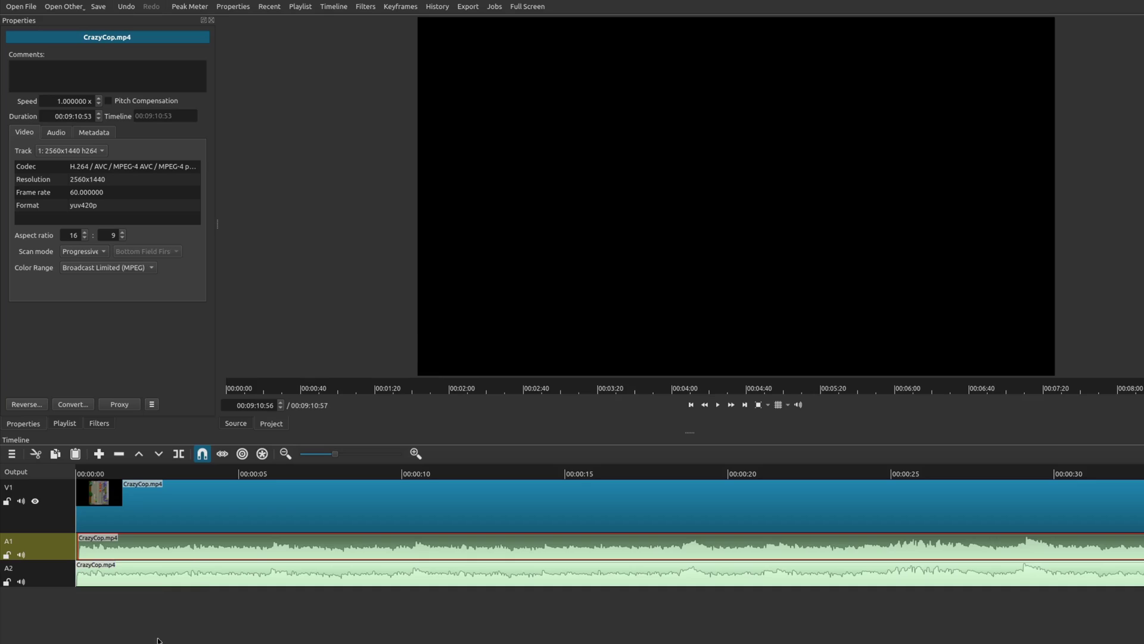
pyautogui.click(169, 573)
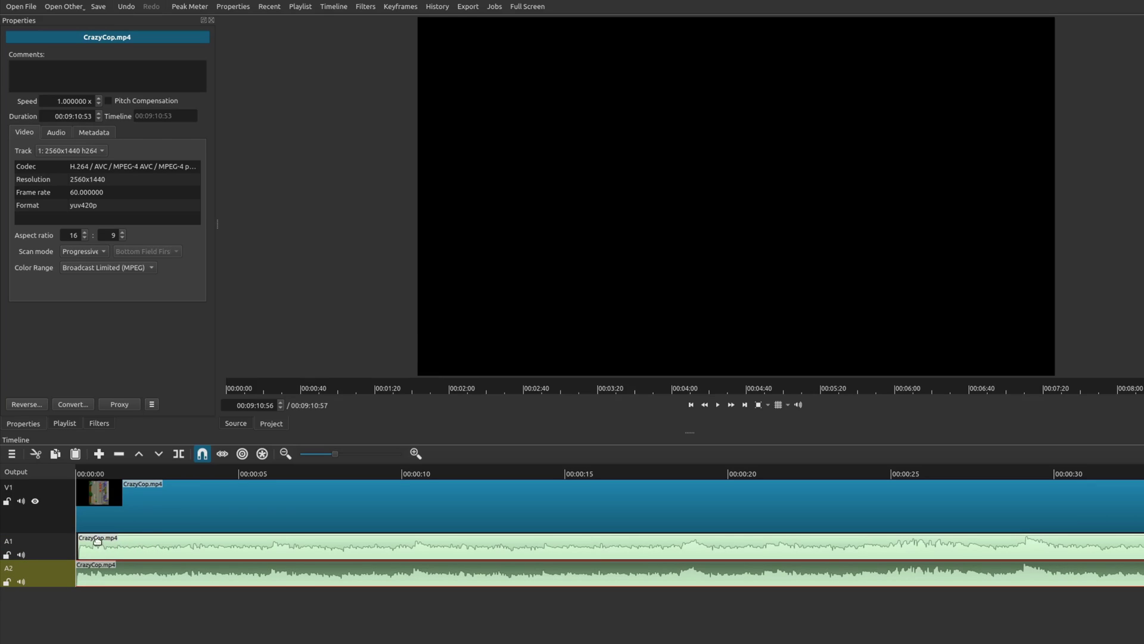
pyautogui.click(146, 547)
pyautogui.hotkey('ctrl', 'z')
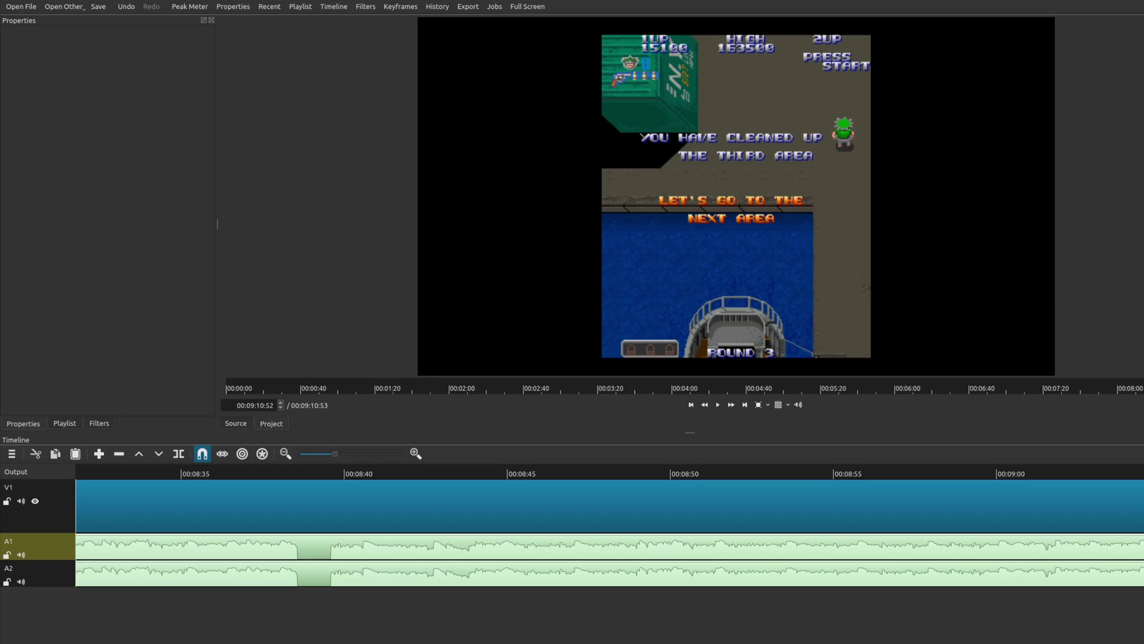
# Step: Switch the A1 audio clip to the first audio stream and preview from the start to 00:00:02:38
pyautogui.hscroll(-15, 596, 530)
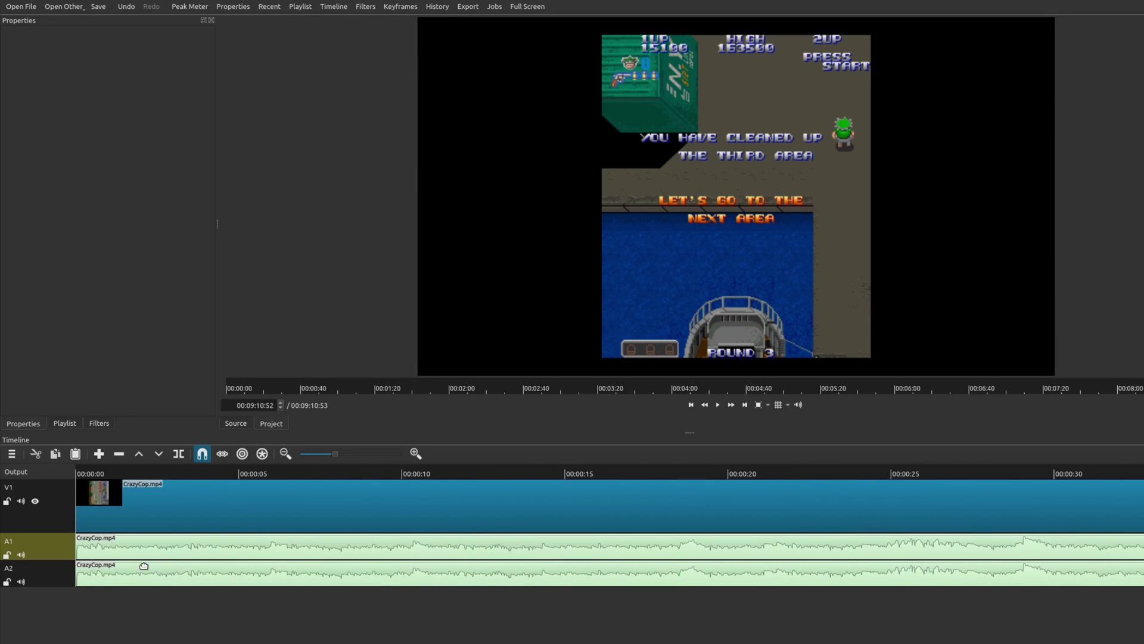
pyautogui.click(128, 549)
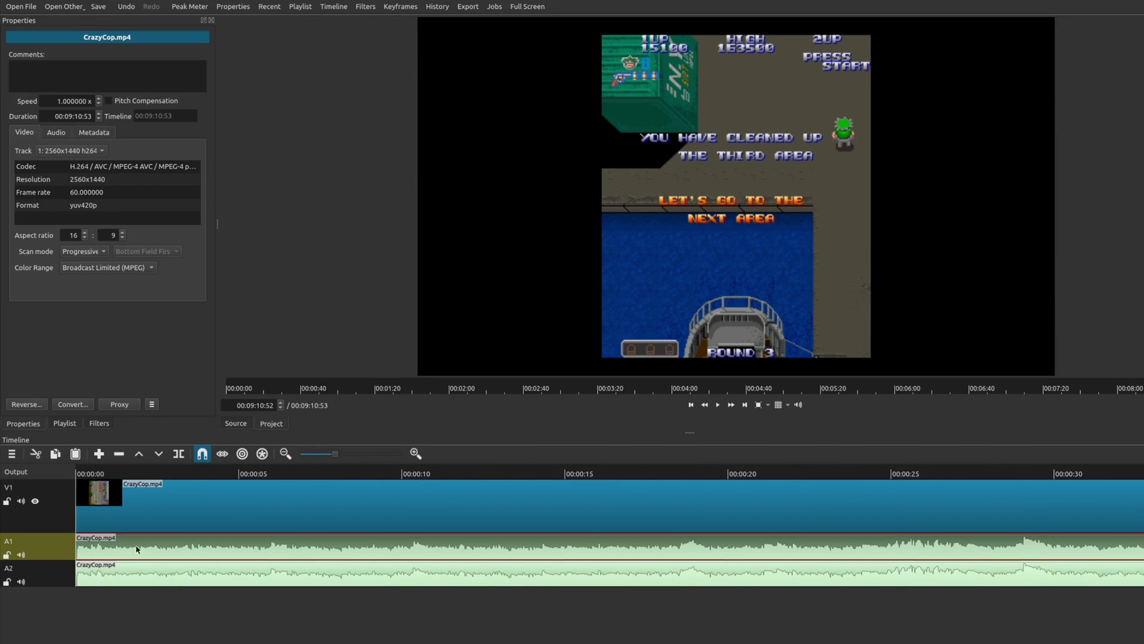
pyautogui.click(56, 133)
pyautogui.click(75, 153)
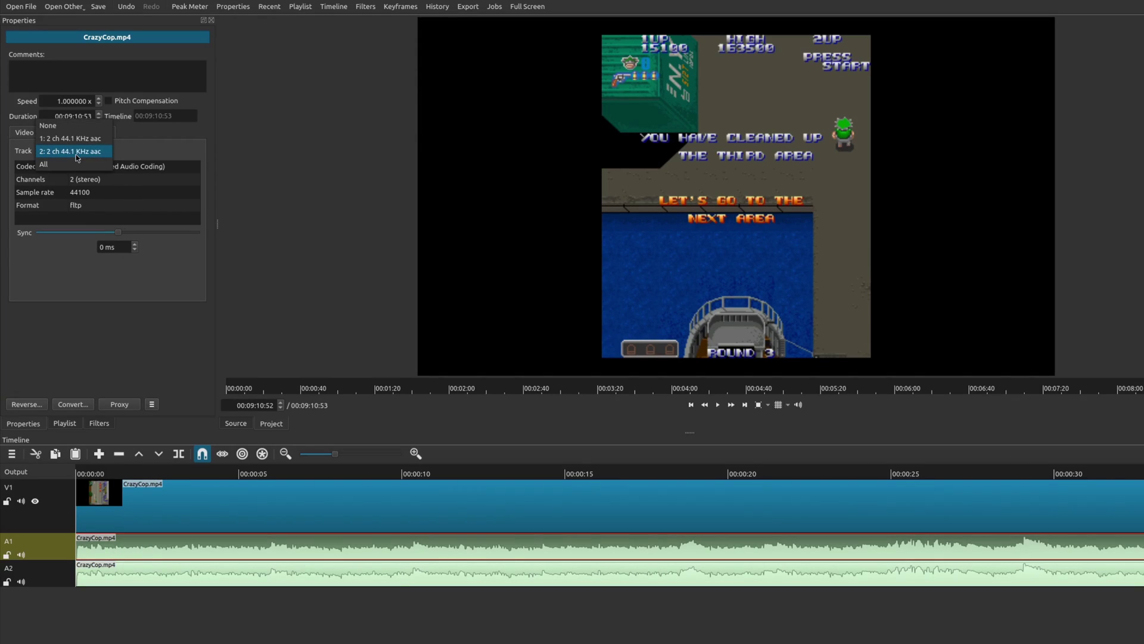
pyautogui.click(76, 141)
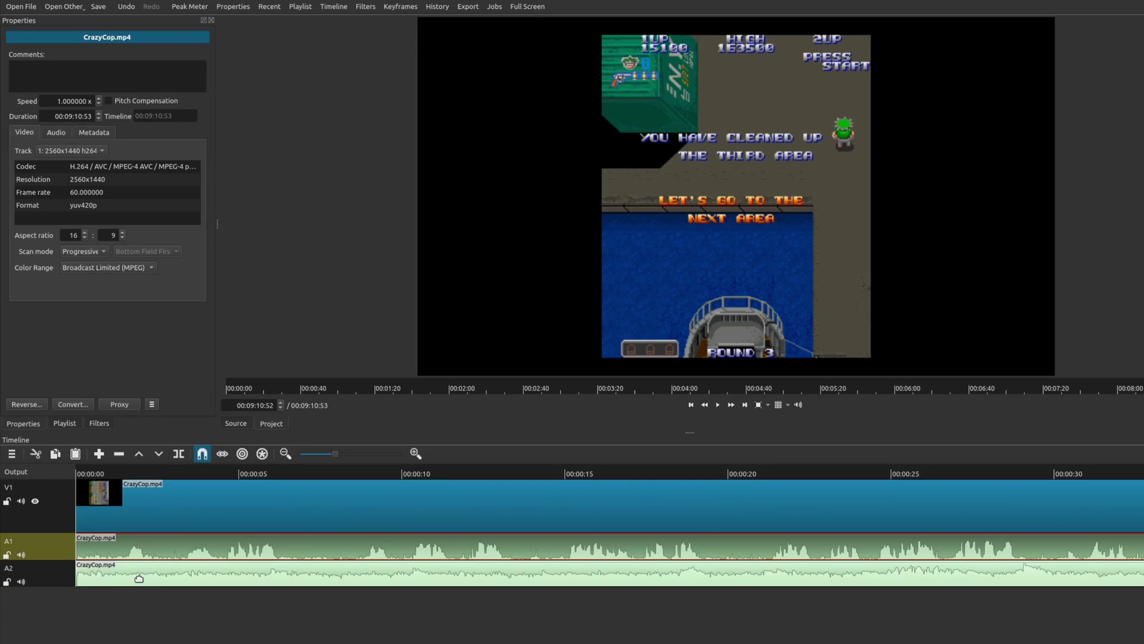
pyautogui.click(90, 472)
pyautogui.press('space')
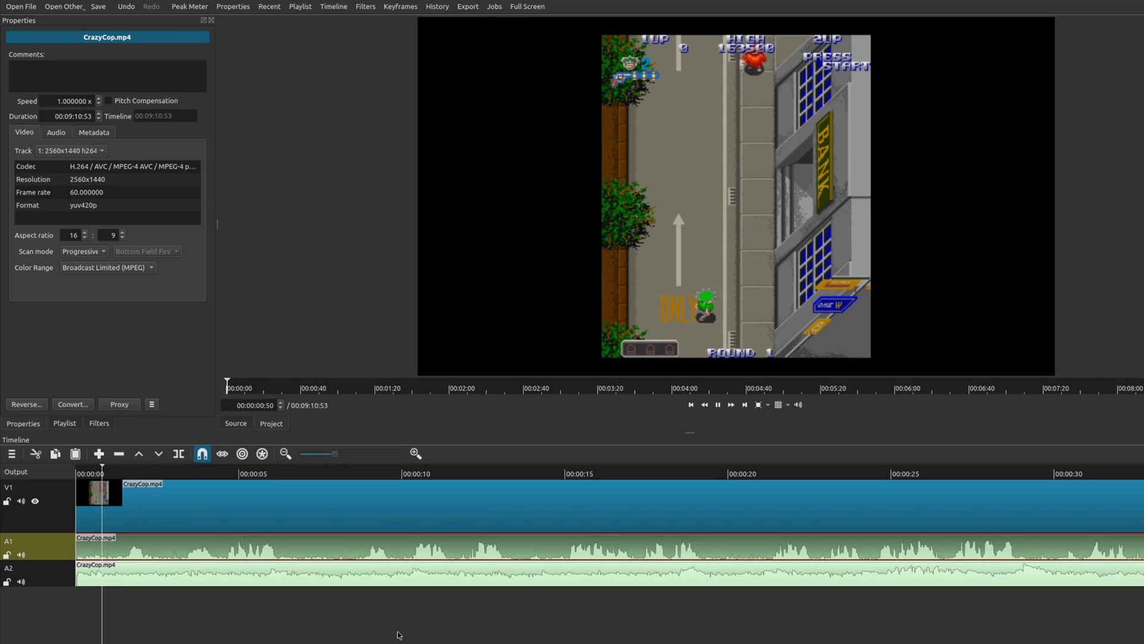
pyautogui.press('space')
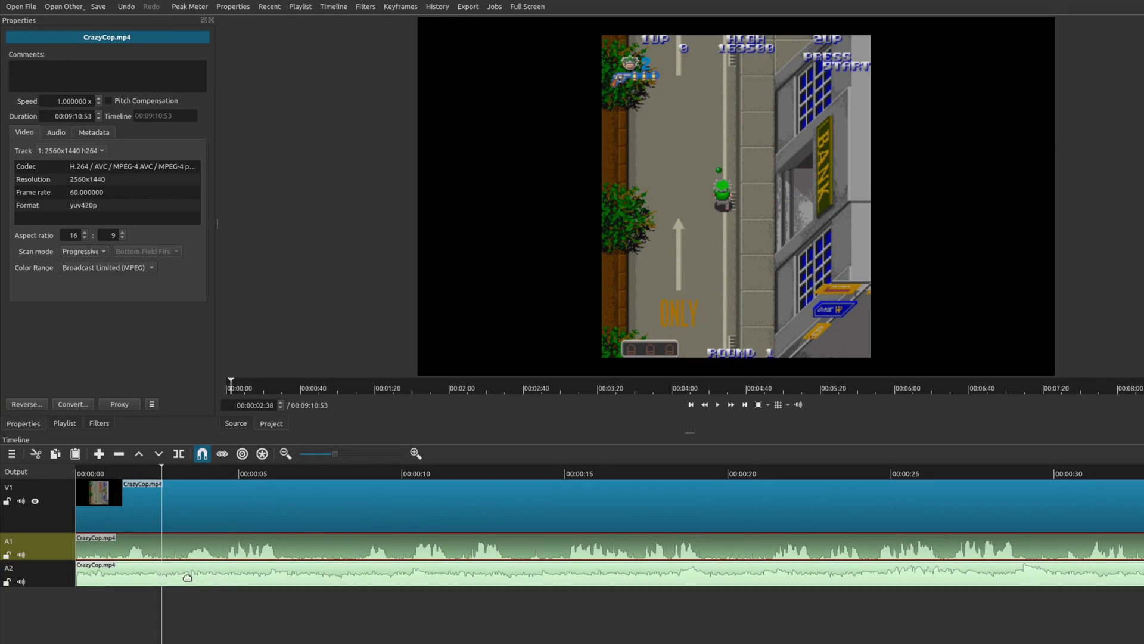
# Step: Give the A2 CrazyCop.mp4 audio a Gain / Volume filter at -13.4 dB and preview to 00:00:04:44
pyautogui.click(212, 577)
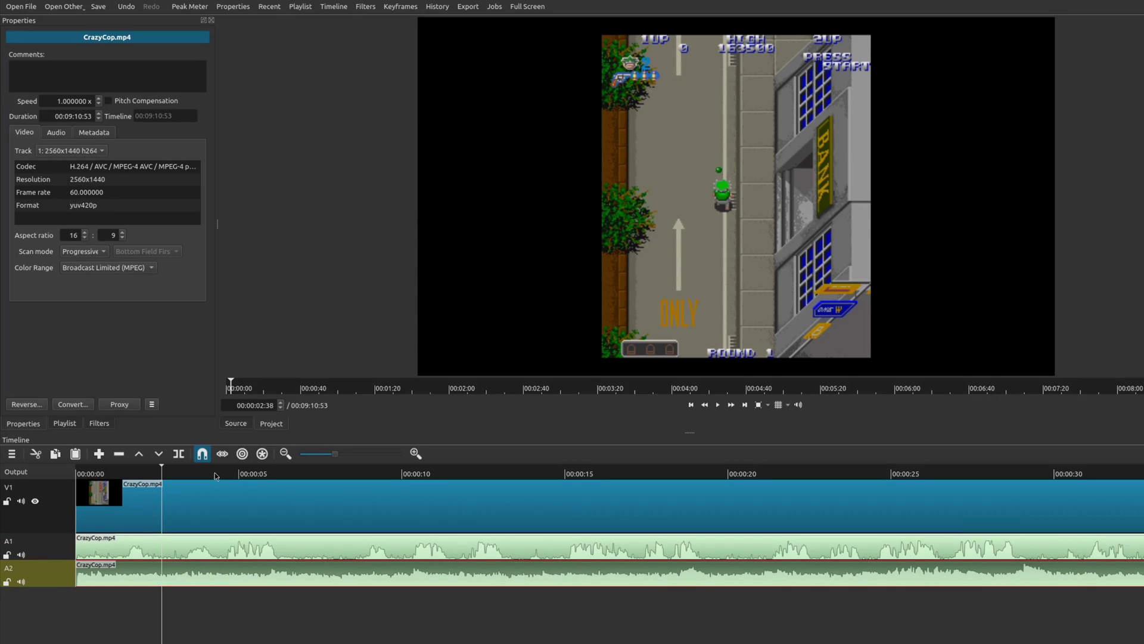
pyautogui.click(99, 424)
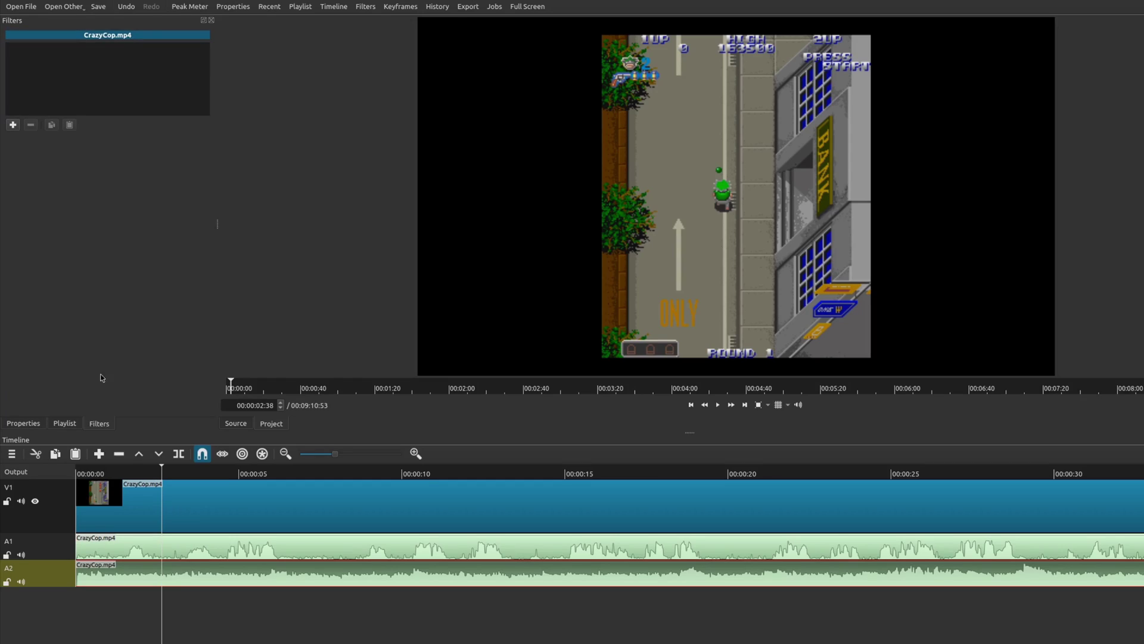
pyautogui.click(13, 124)
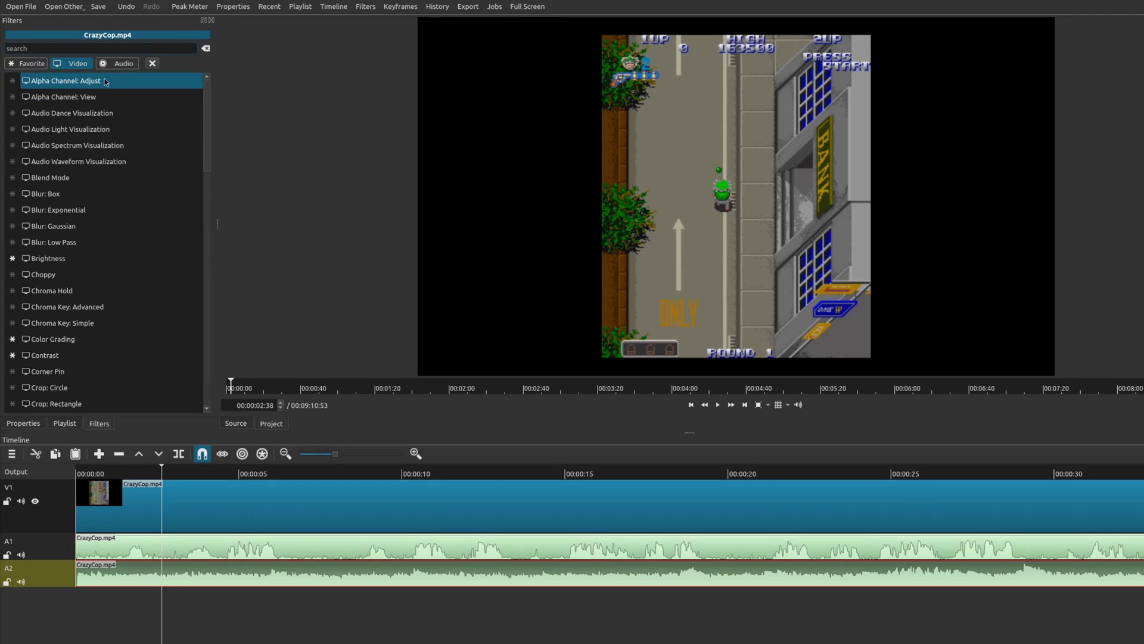
pyautogui.click(122, 65)
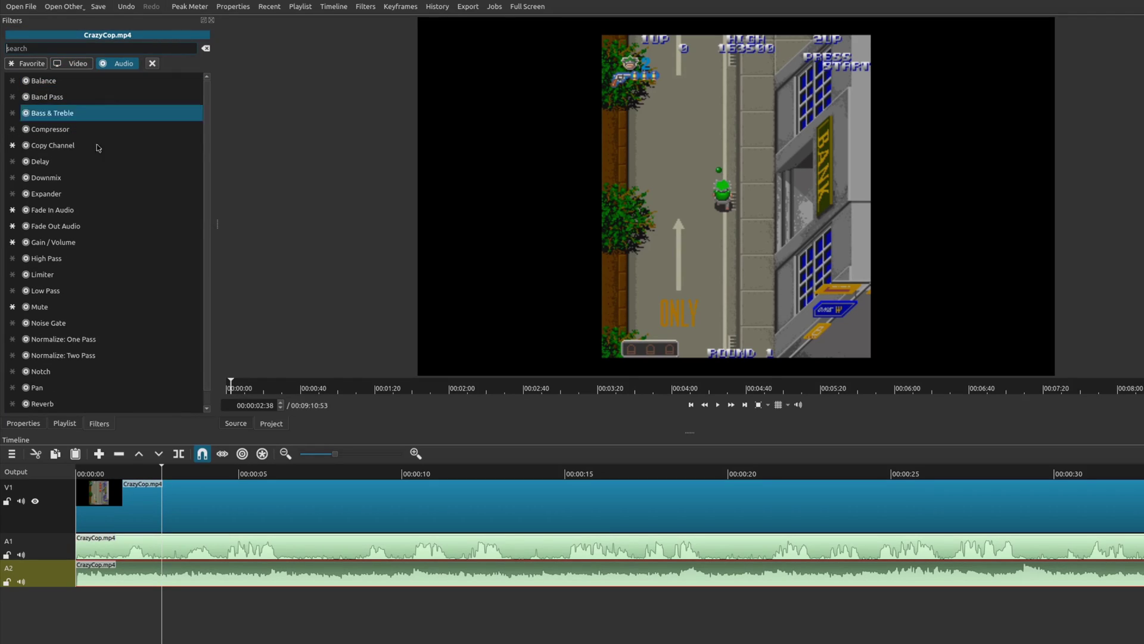
pyautogui.click(69, 243)
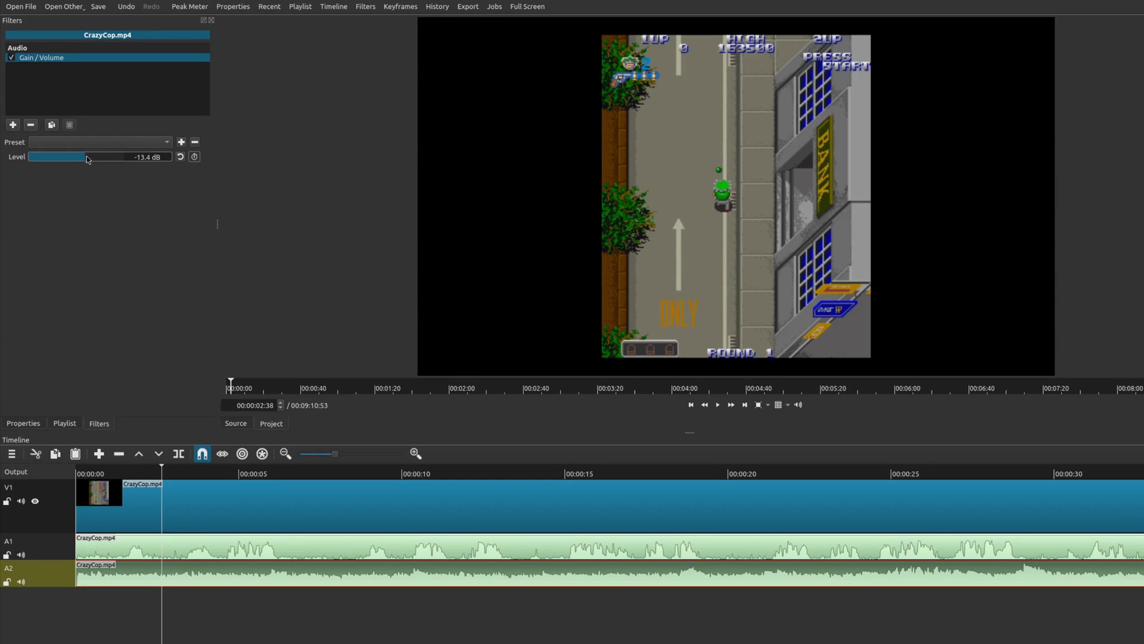
pyautogui.press('space')
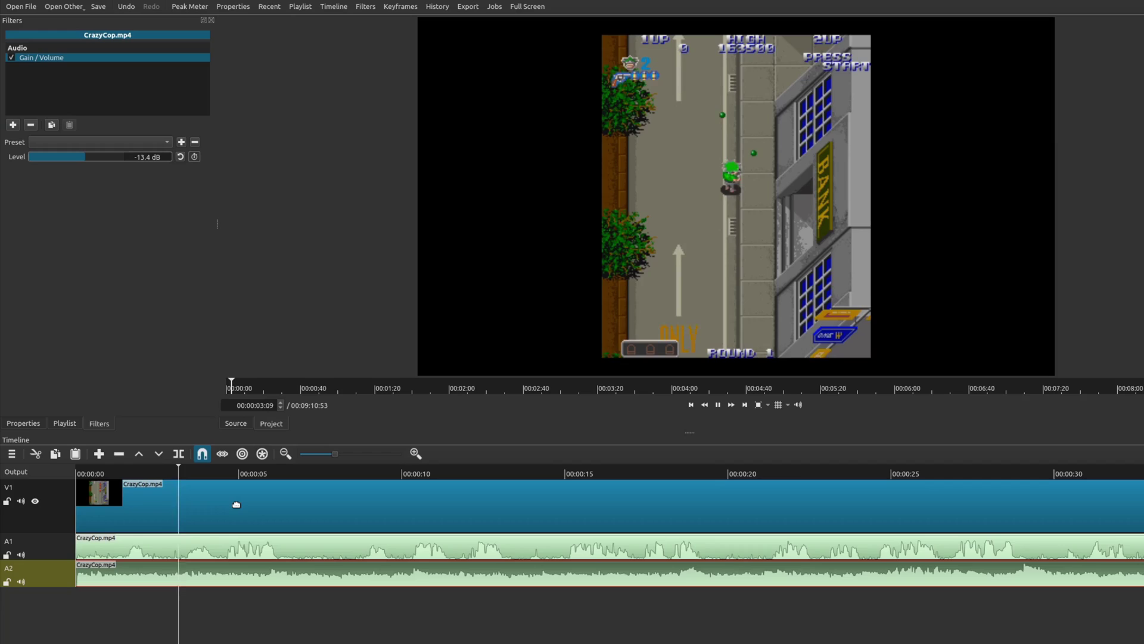
pyautogui.press('space')
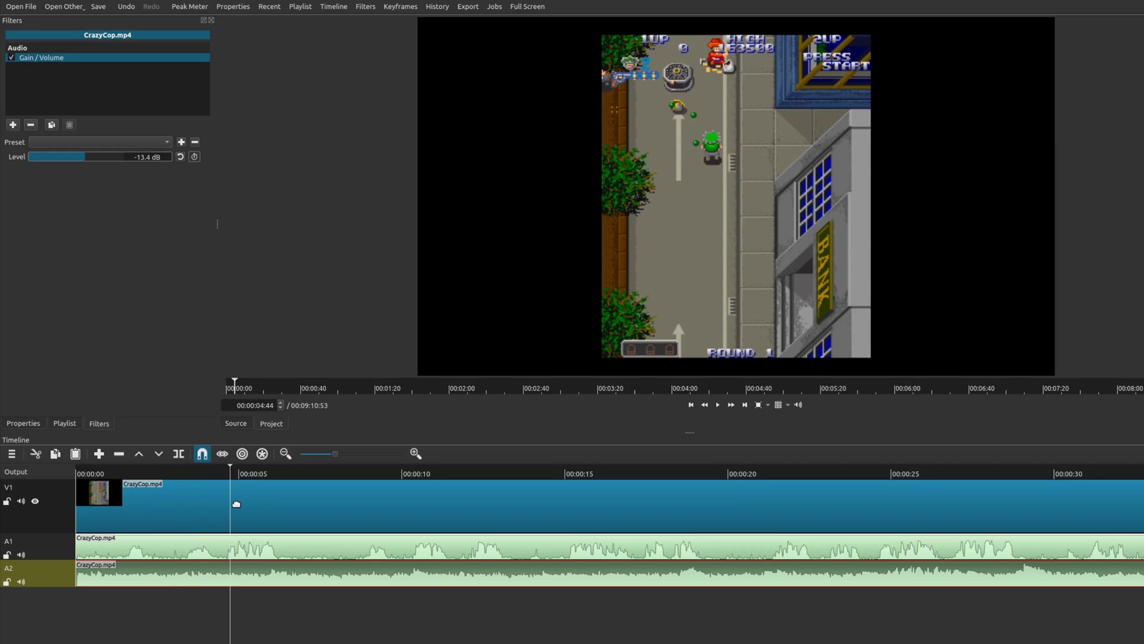
# Step: Give the A1 audio copy a Gain / Volume filter boosted to 2.7 dB and preview it
pyautogui.click(215, 544)
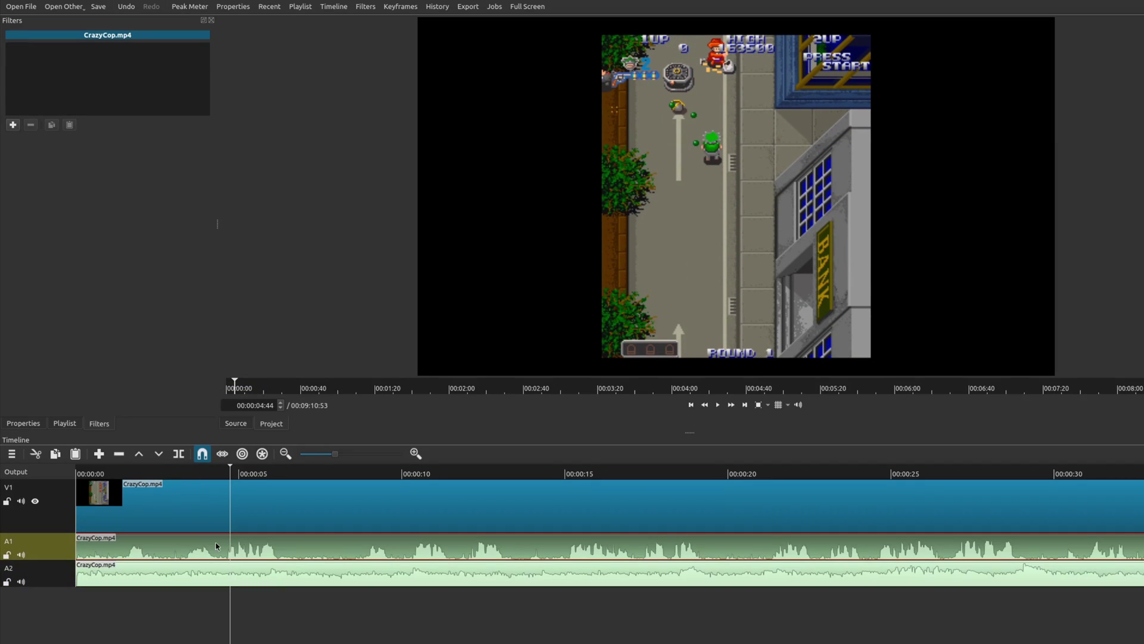
pyautogui.click(12, 125)
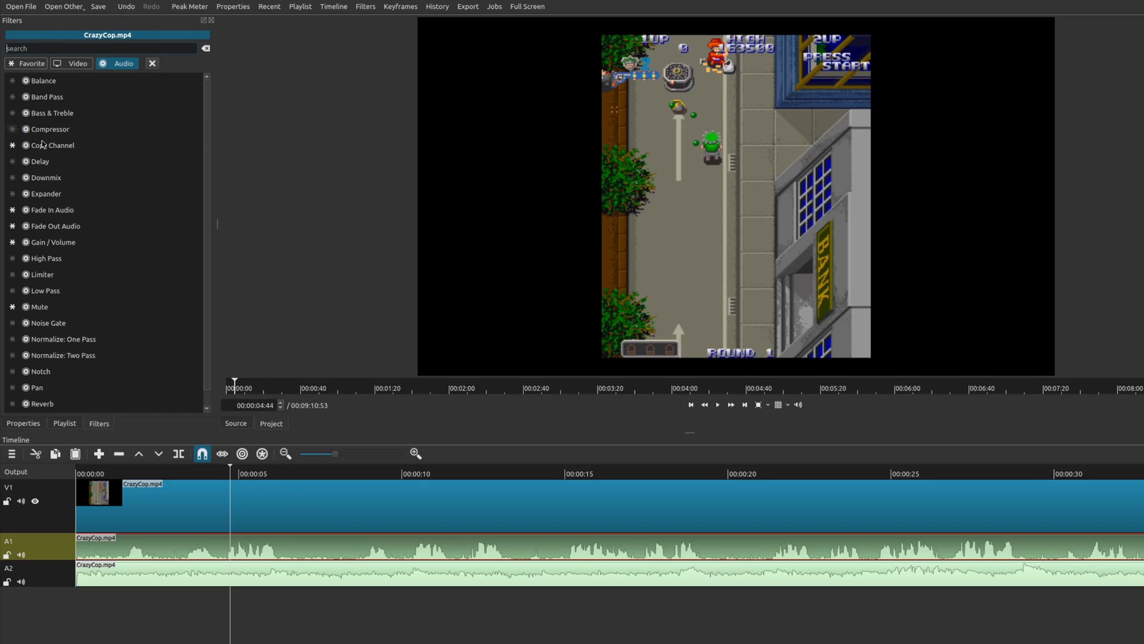
pyautogui.click(105, 242)
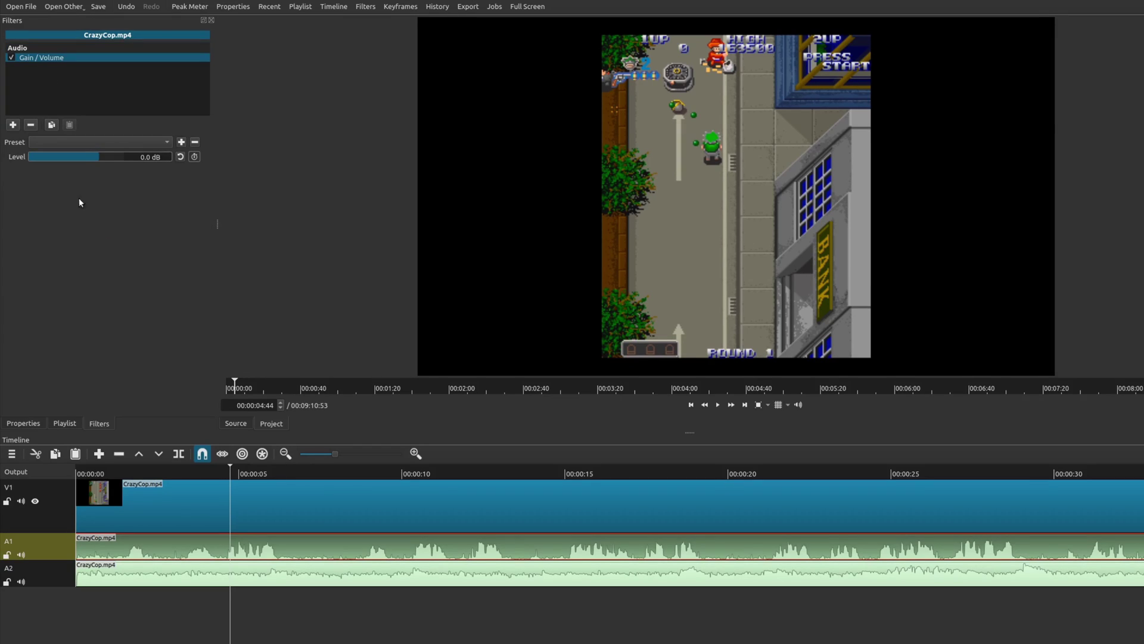
pyautogui.press('space')
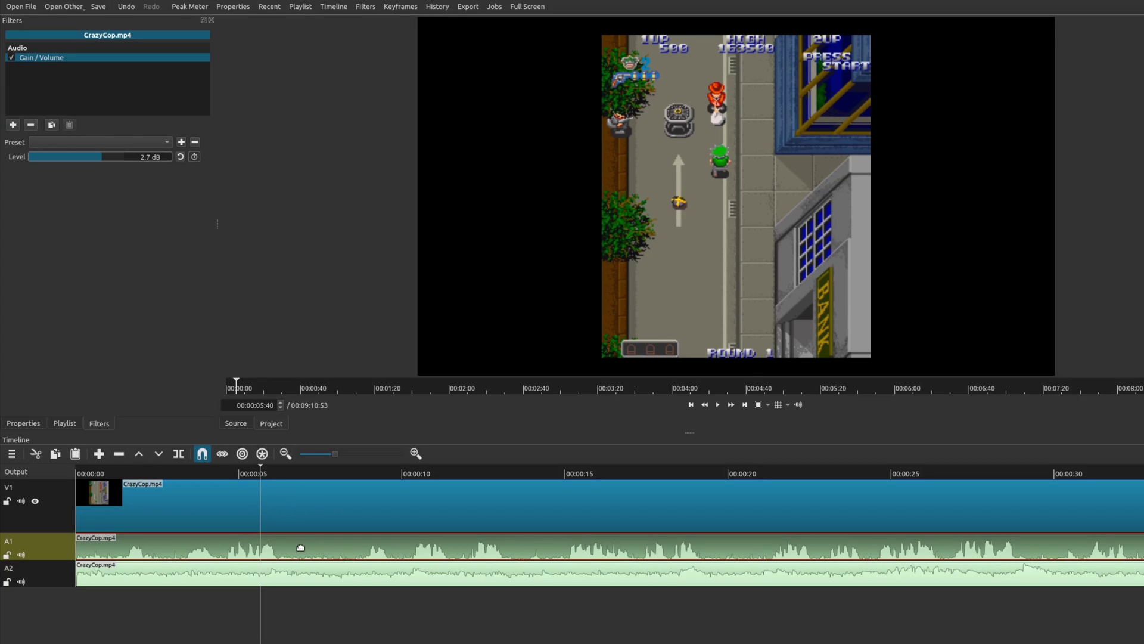
pyautogui.click(13, 124)
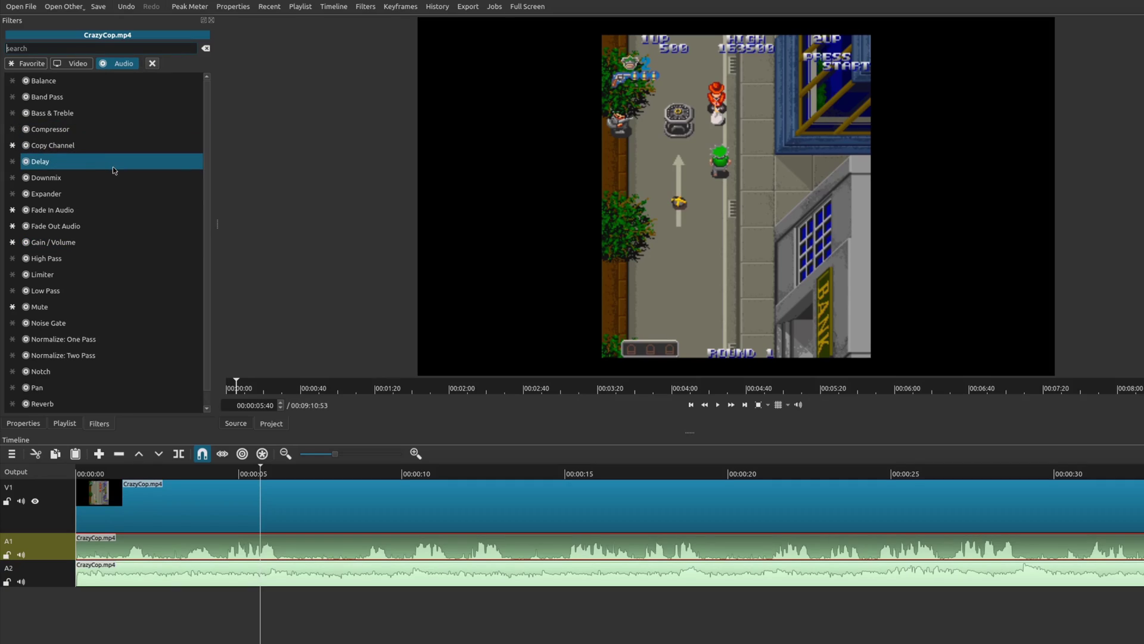
# Step: Add a Copy Channel filter (Left to Right) to the A1 clip and replay the section
pyautogui.click(120, 148)
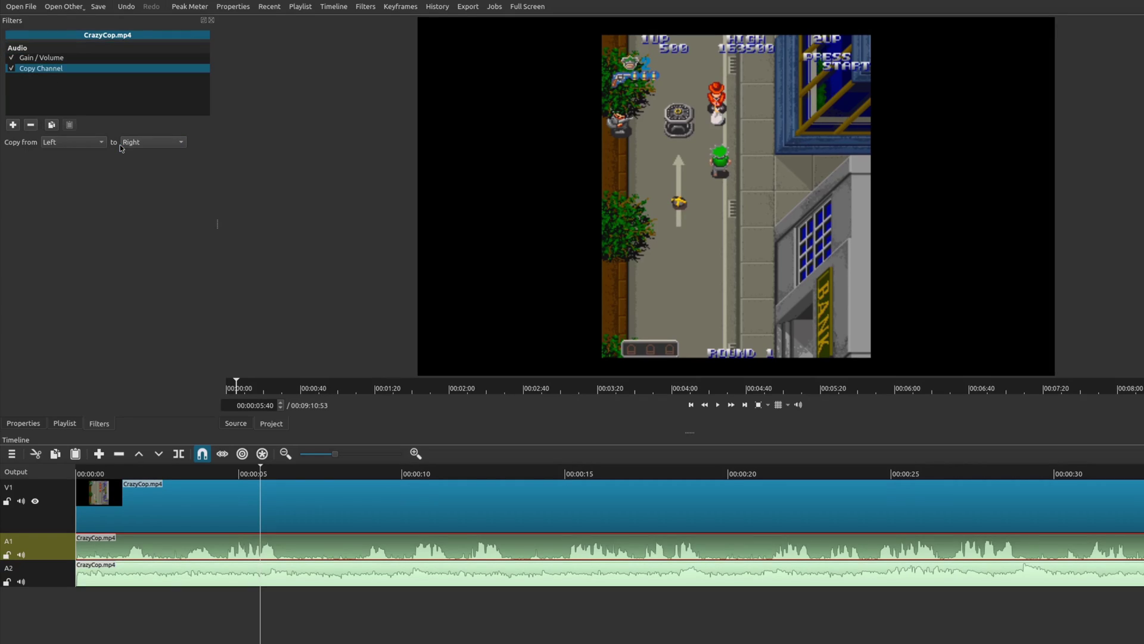
pyautogui.click(197, 474)
pyautogui.press('space')
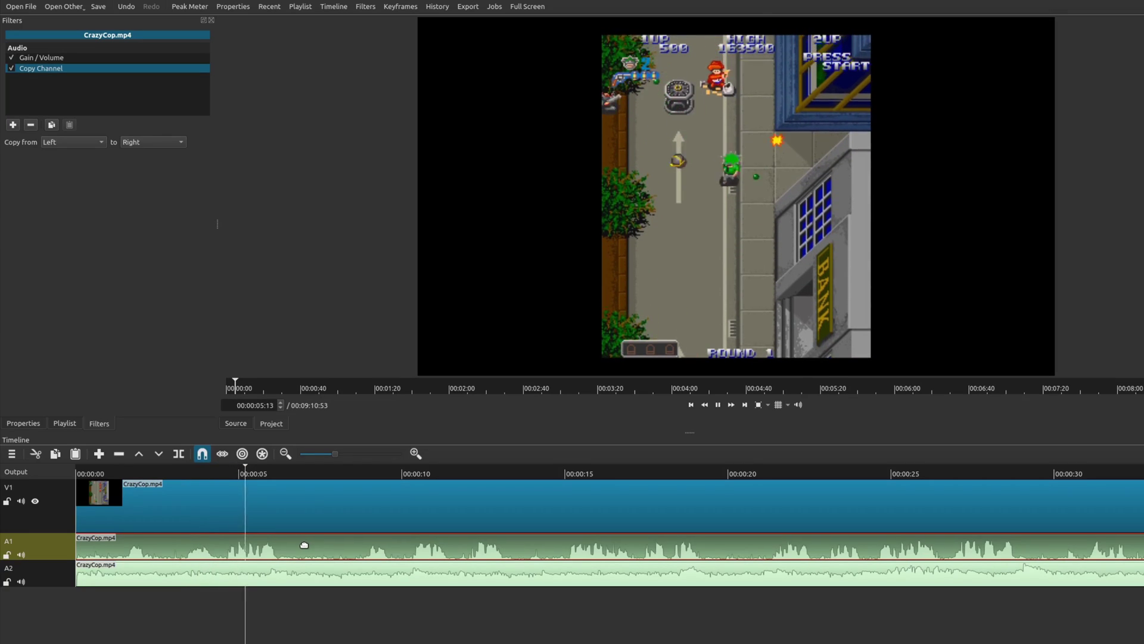
pyautogui.press('space')
pyautogui.press('space')
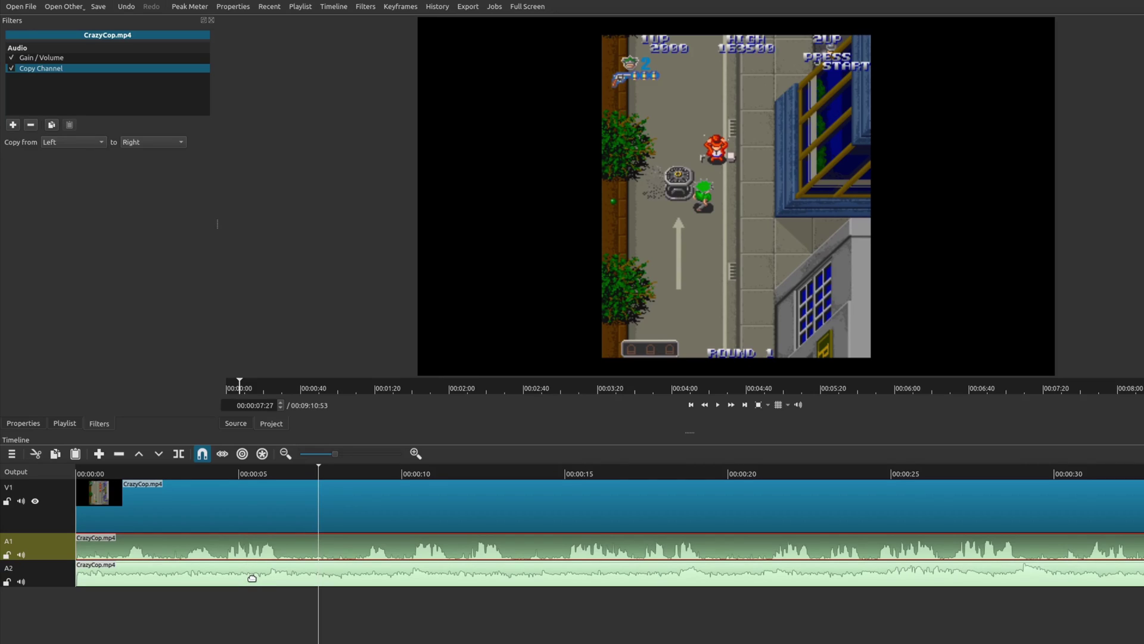
pyautogui.click(241, 578)
pyautogui.click(218, 543)
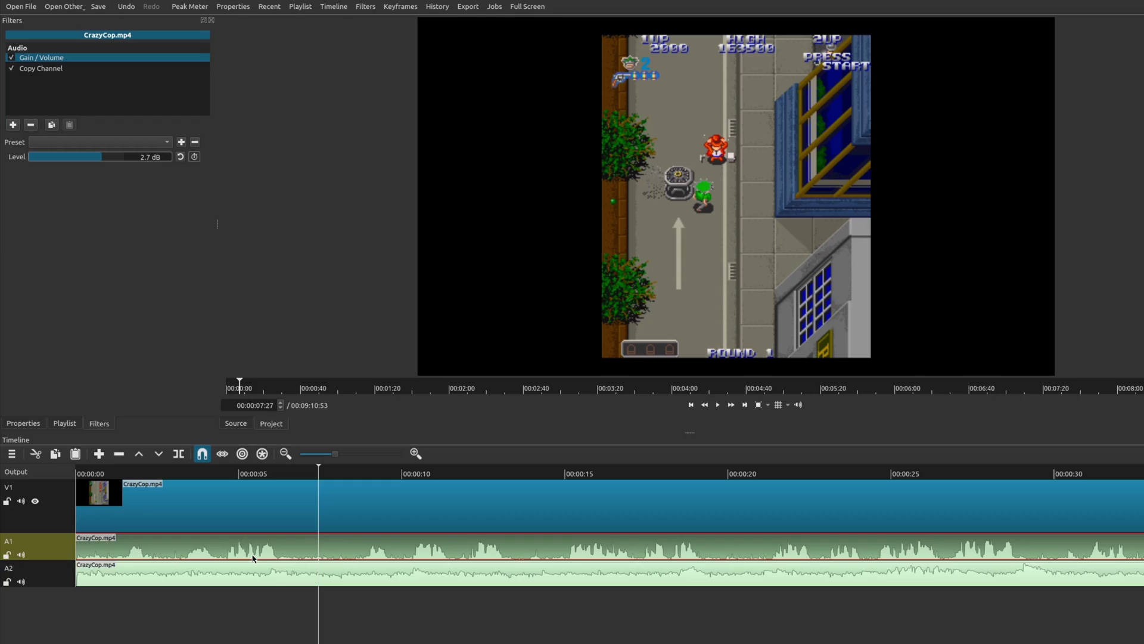
pyautogui.click(249, 574)
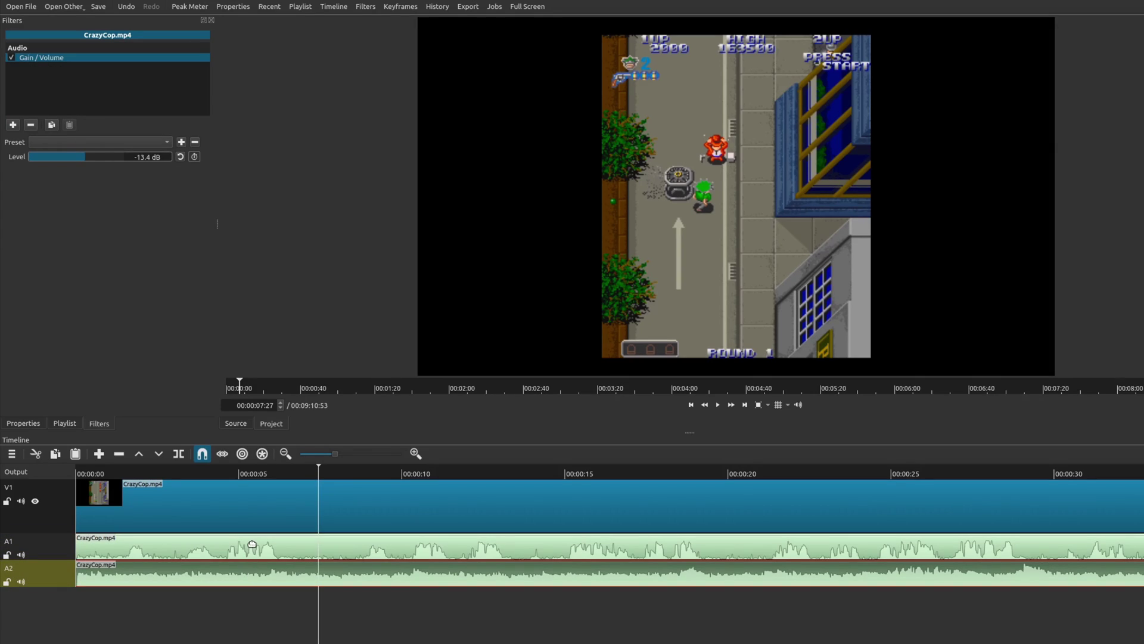
pyautogui.click(252, 543)
pyautogui.click(254, 503)
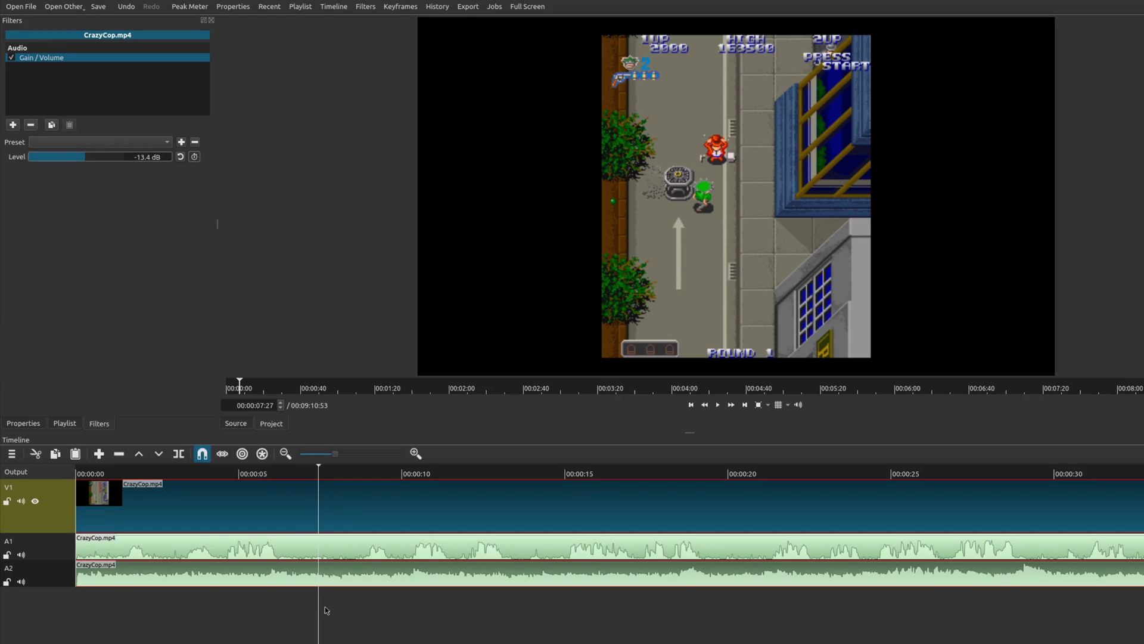
# Step: Split the V1 clip at the playhead, then undo the split
pyautogui.click(184, 456)
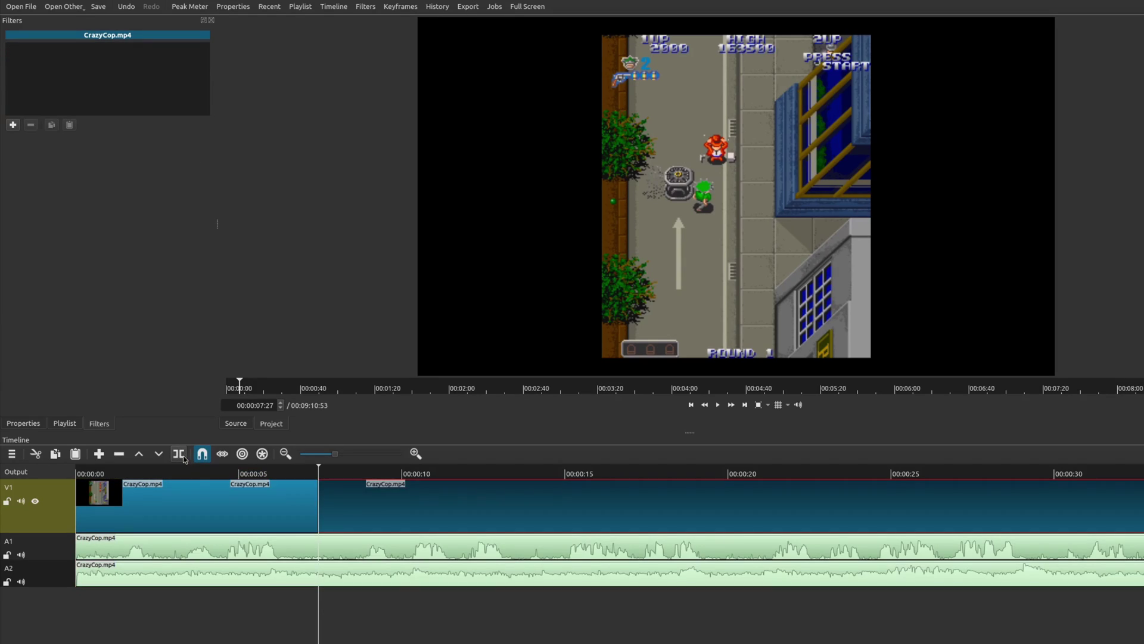
pyautogui.click(280, 508)
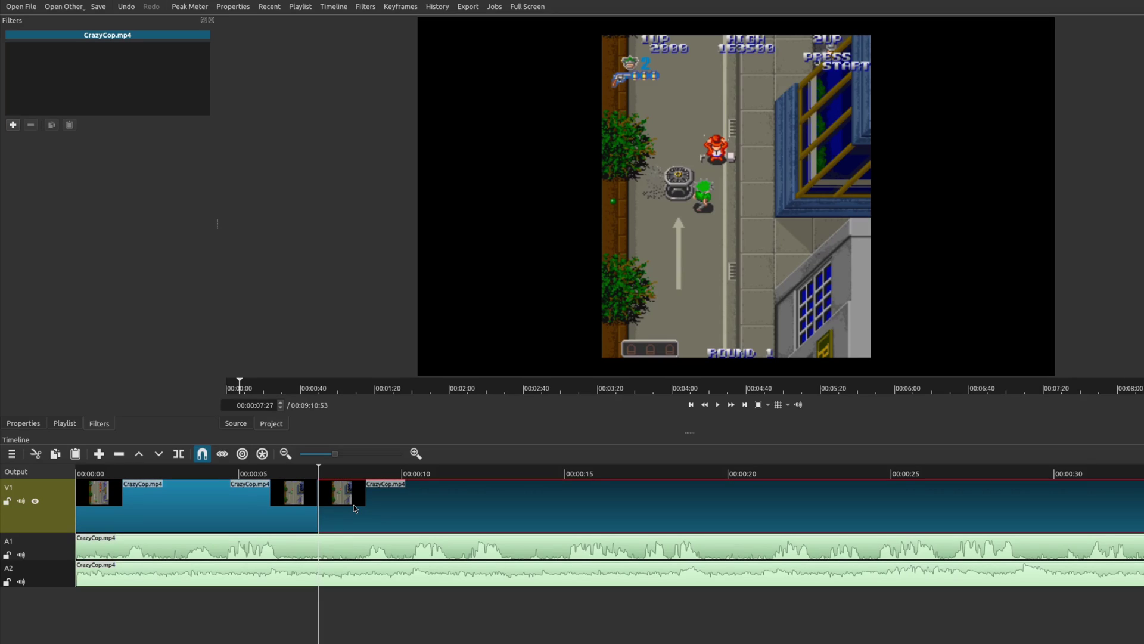
pyautogui.hotkey('ctrl', 'z')
# Step: Select the A1, A2 and V1 clips in turn to compare their filters
pyautogui.click(361, 550)
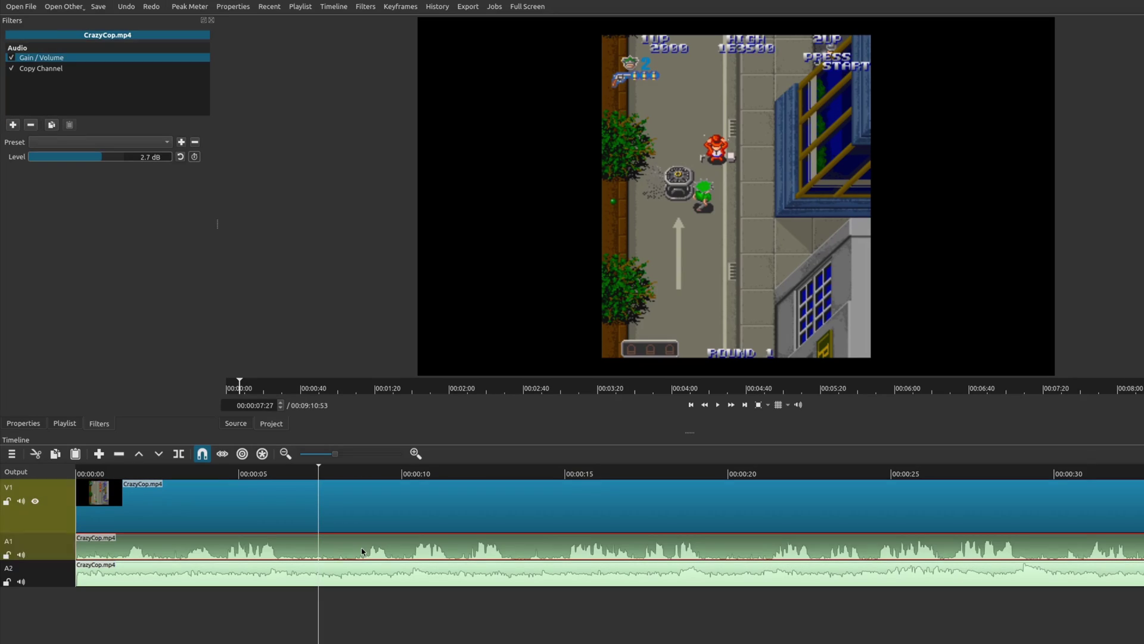
pyautogui.click(365, 579)
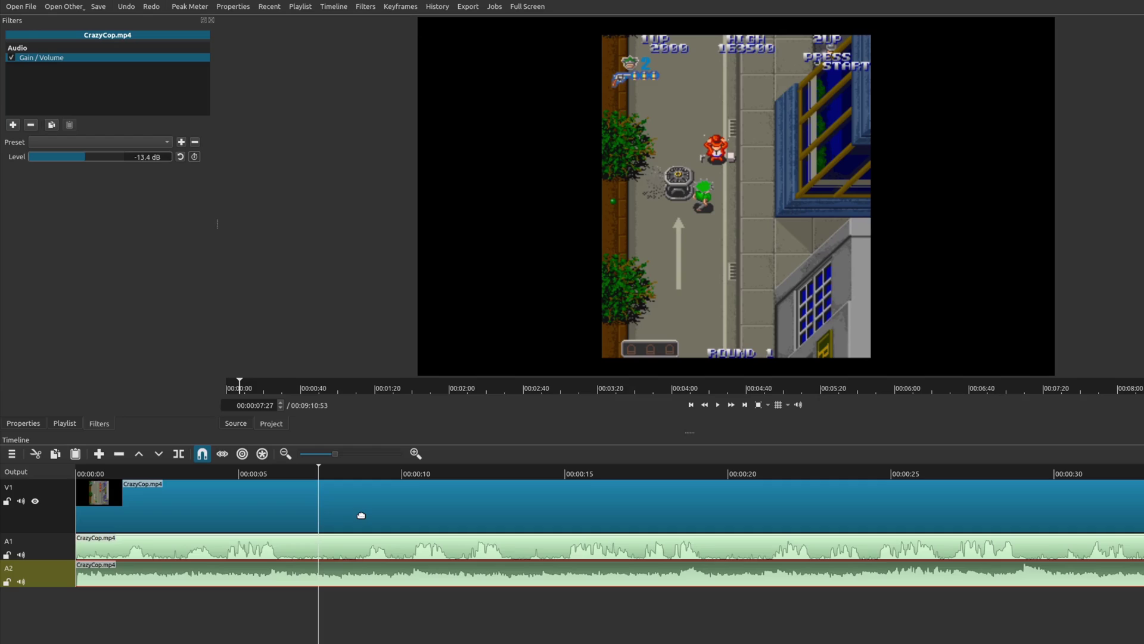
pyautogui.click(361, 517)
pyautogui.click(357, 551)
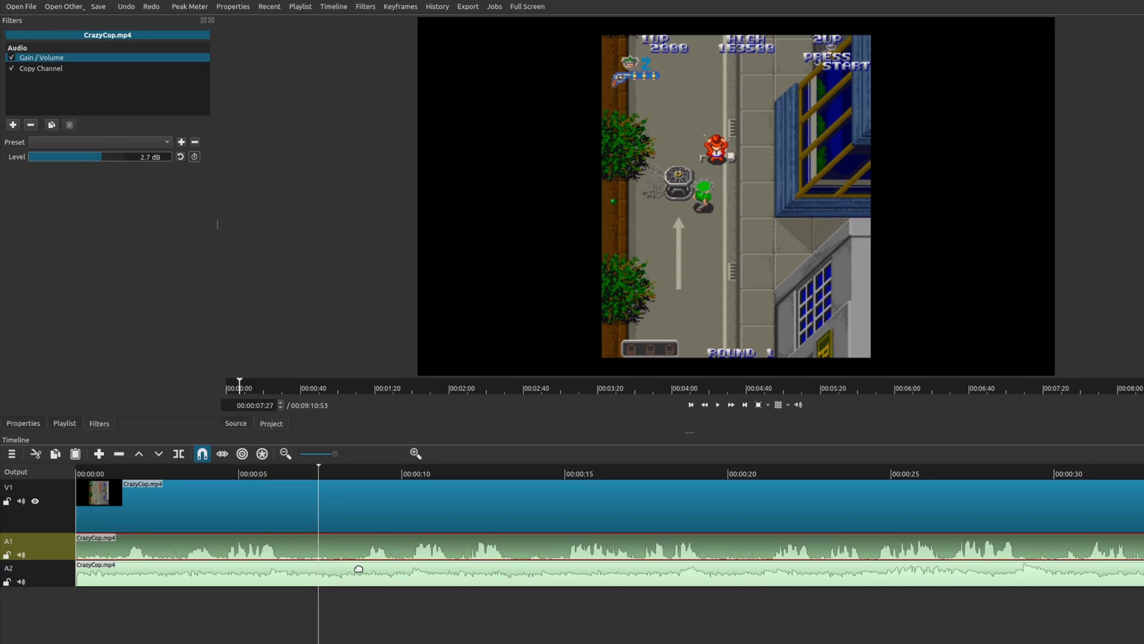
pyautogui.click(359, 568)
pyautogui.click(355, 551)
pyautogui.click(324, 501)
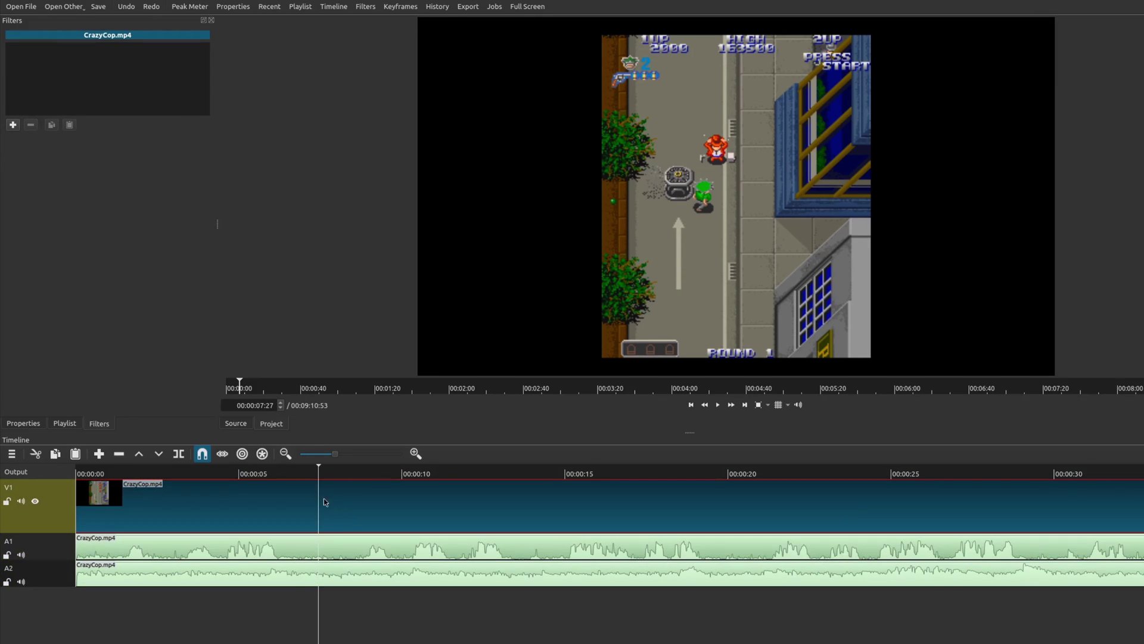
pyautogui.click(296, 578)
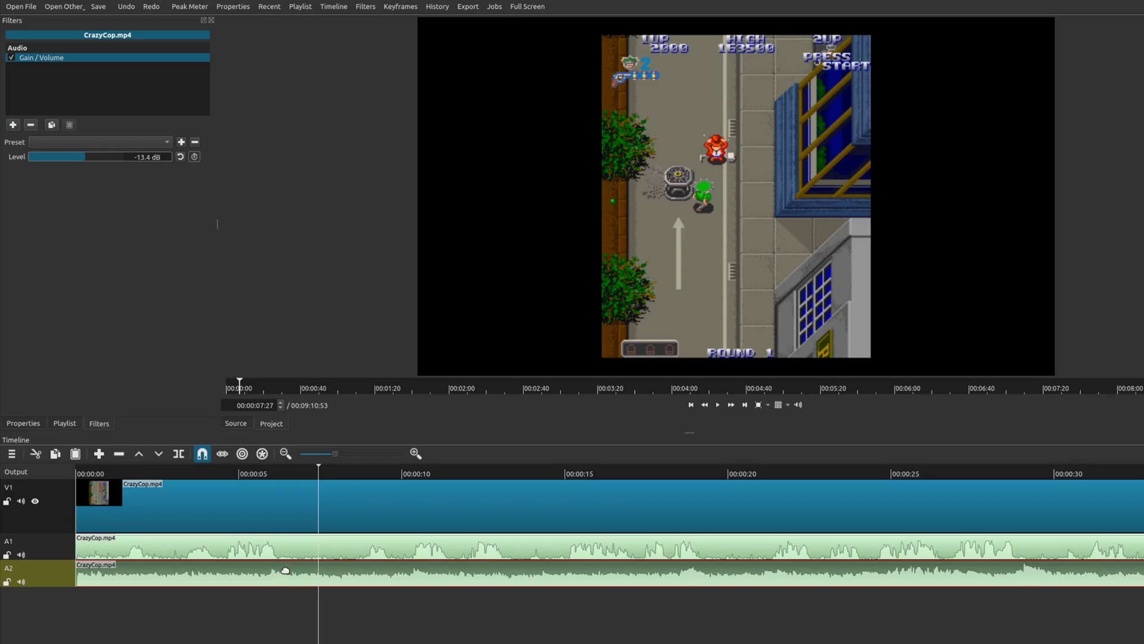
# Step: Drag the A2 clip onto A1, undo the move, and recheck both clips' volume levels
pyautogui.moveTo(295, 584); pyautogui.dragTo(292, 549)
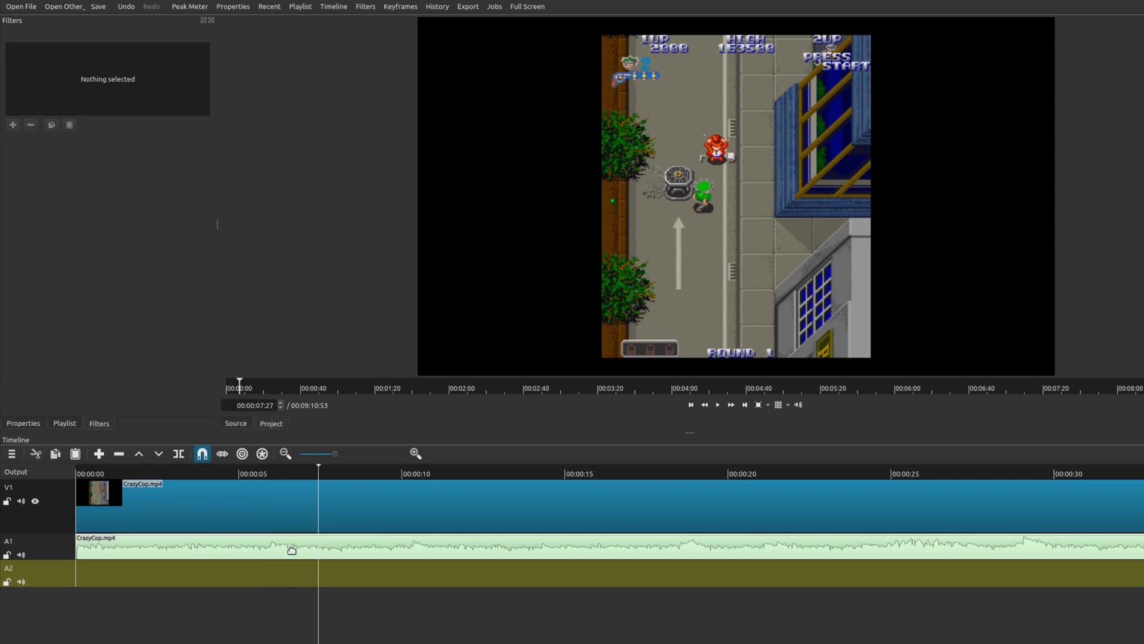
pyautogui.click(317, 554)
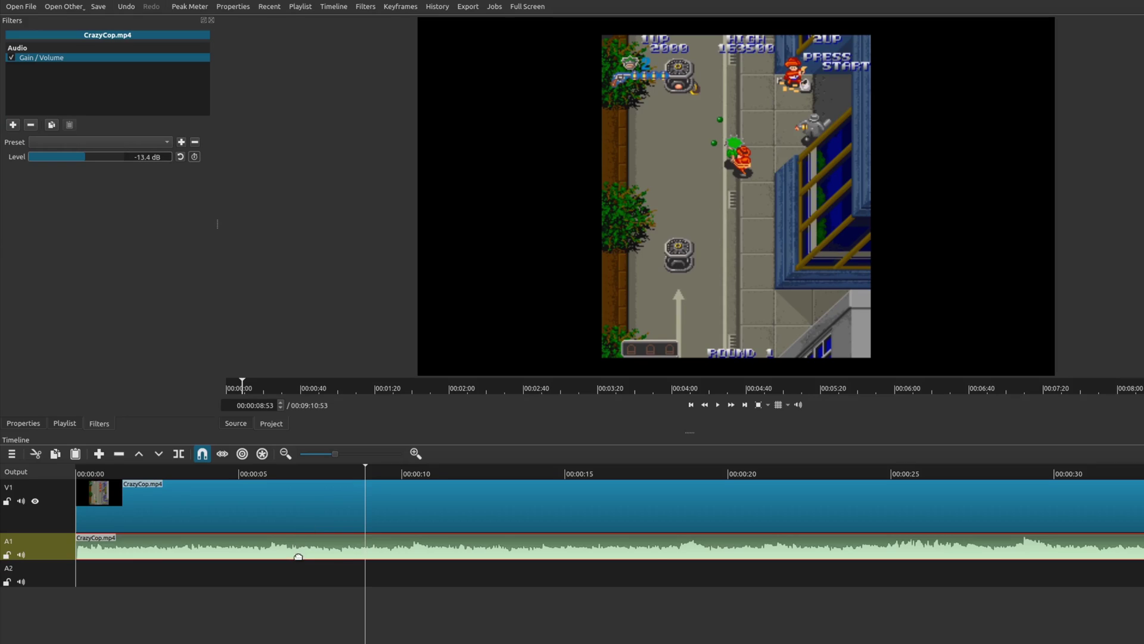
pyautogui.hotkey('ctrl', 'z')
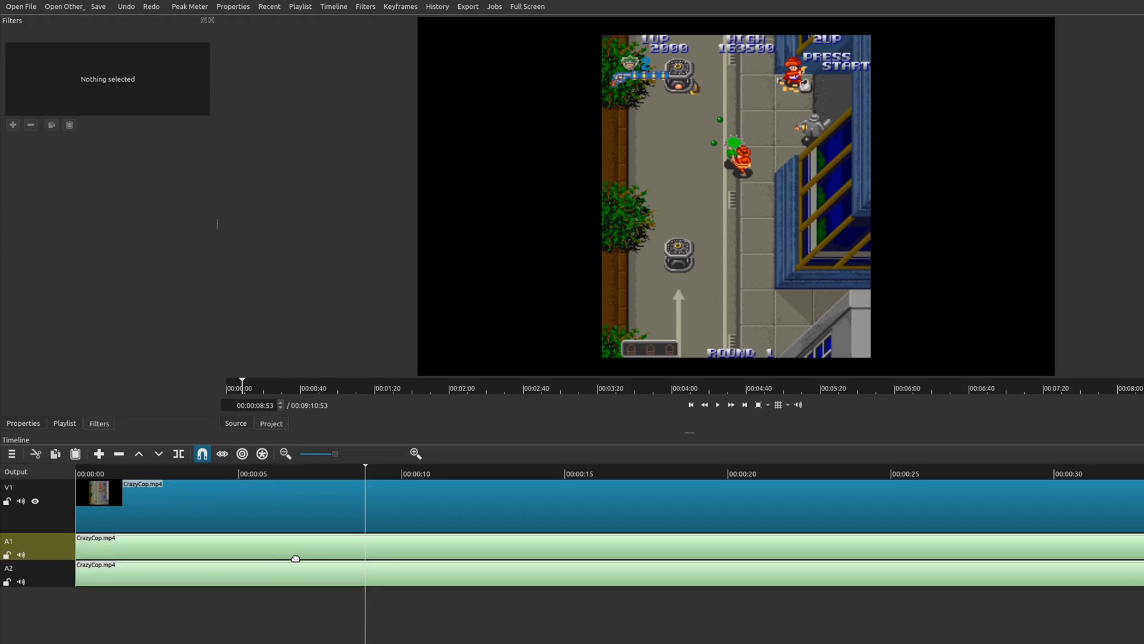
pyautogui.click(320, 555)
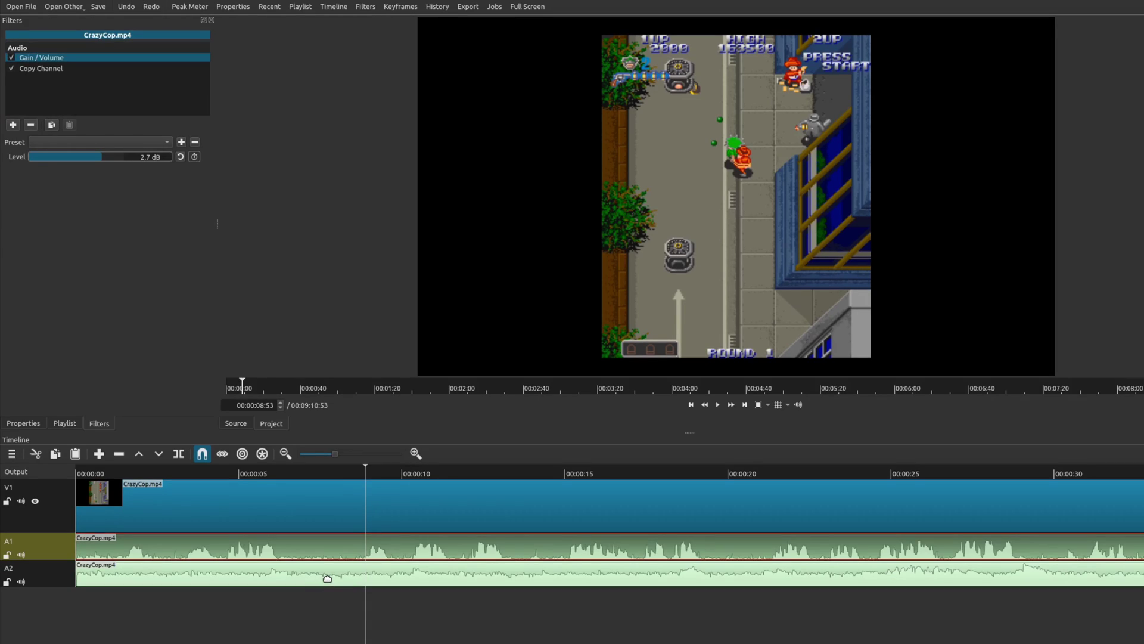
pyautogui.click(324, 578)
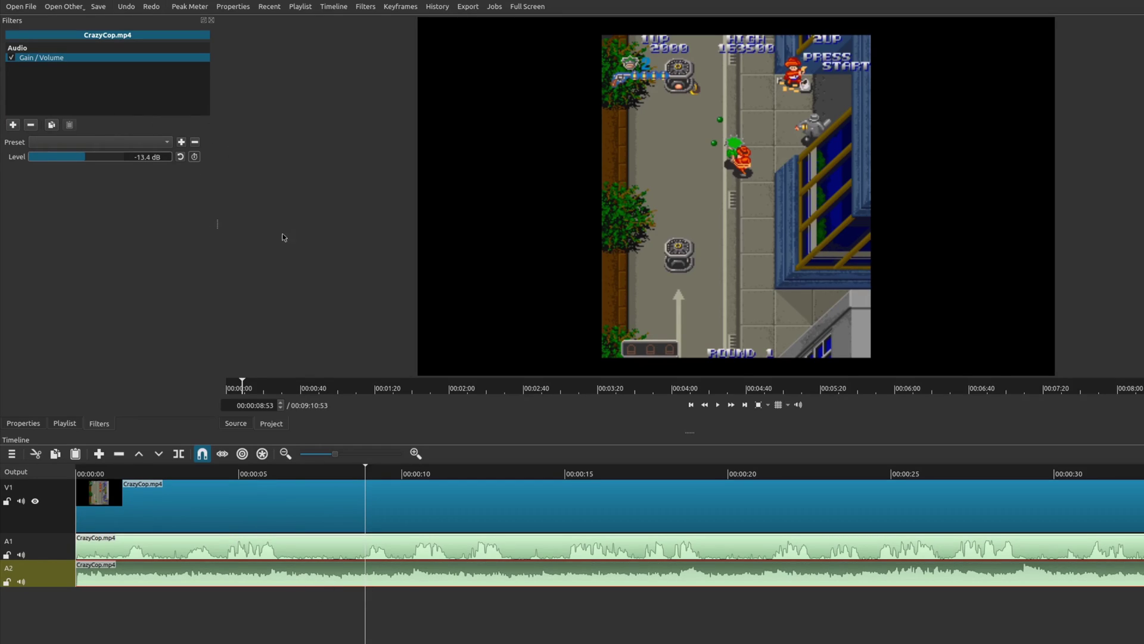
pyautogui.click(154, 603)
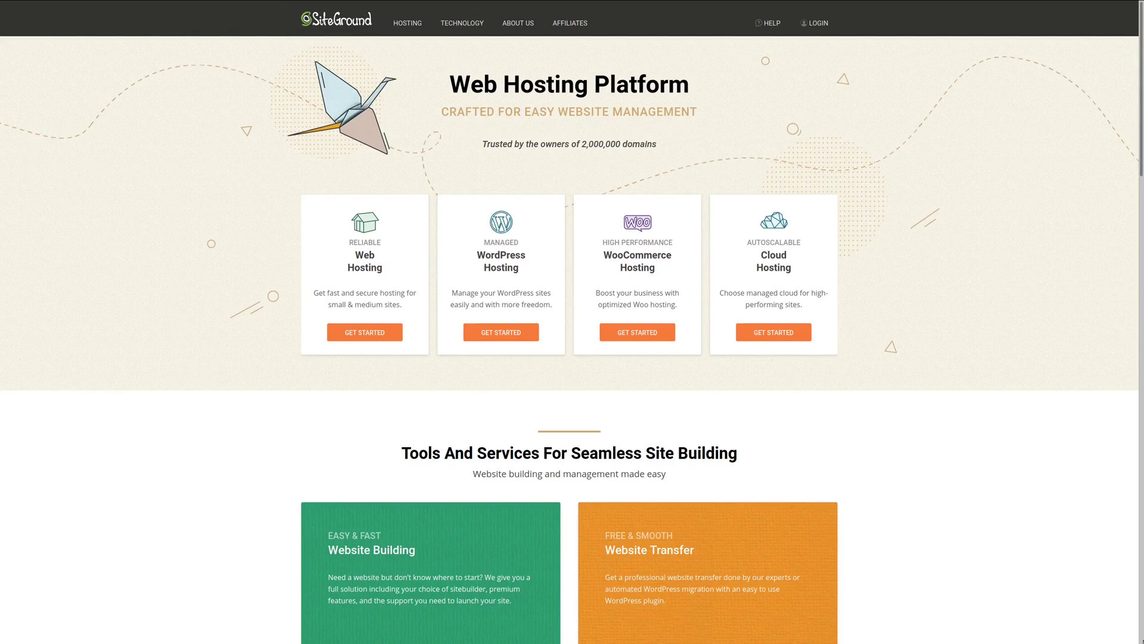
pyautogui.scroll(-1, 569, 322)
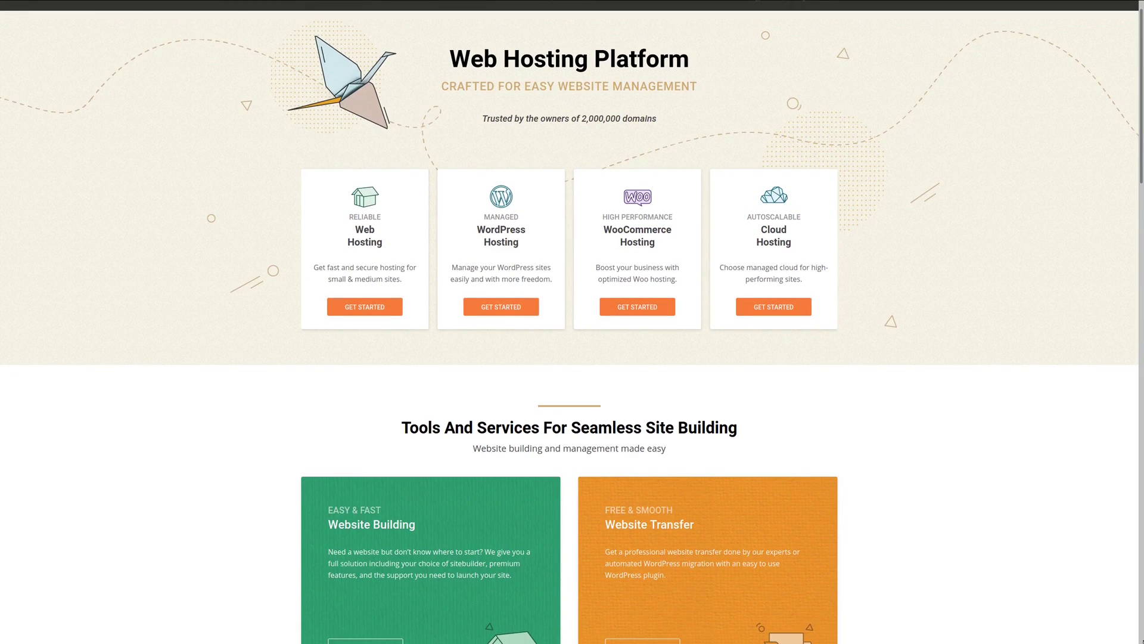
pyautogui.scroll(-2, 570, 322)
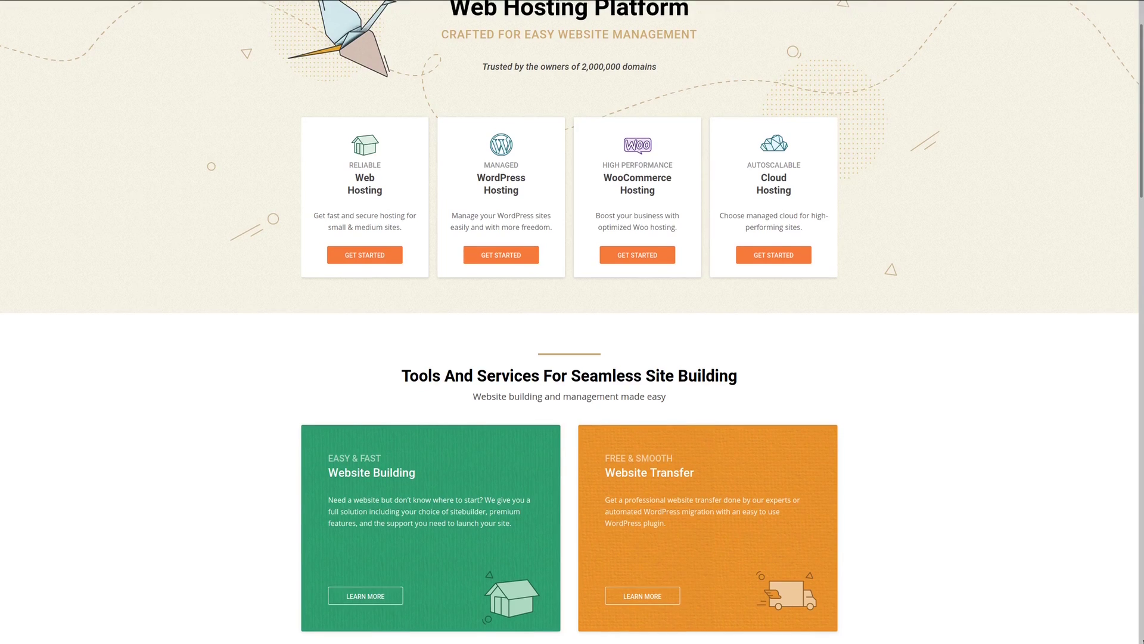
pyautogui.scroll(-1, 569, 322)
pyautogui.scroll(-3, 569, 321)
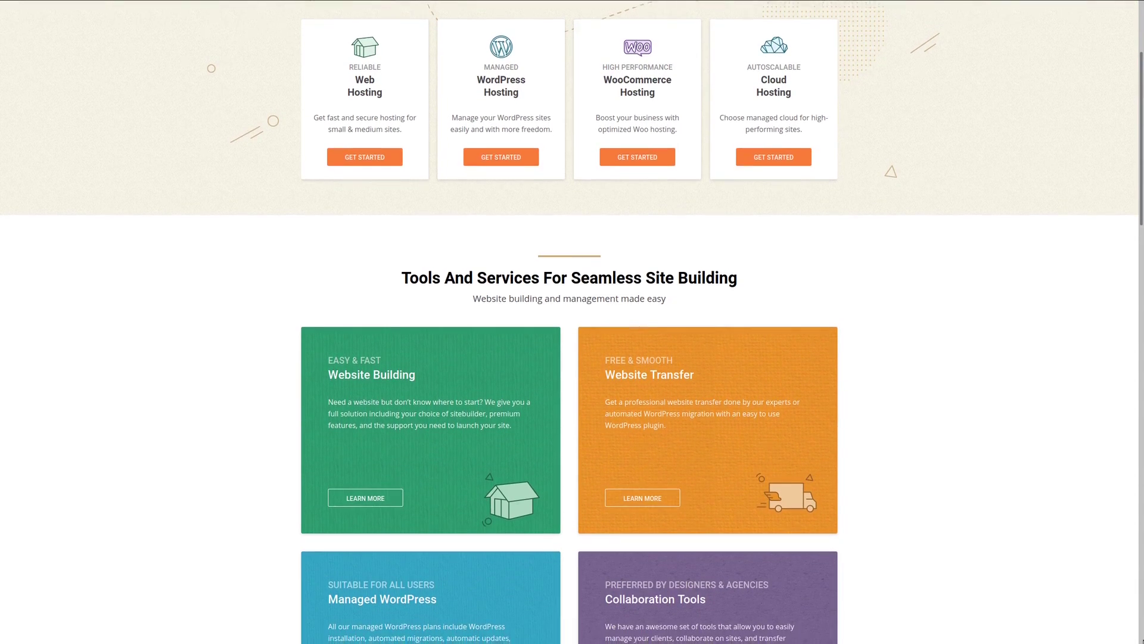
pyautogui.scroll(-4, 569, 322)
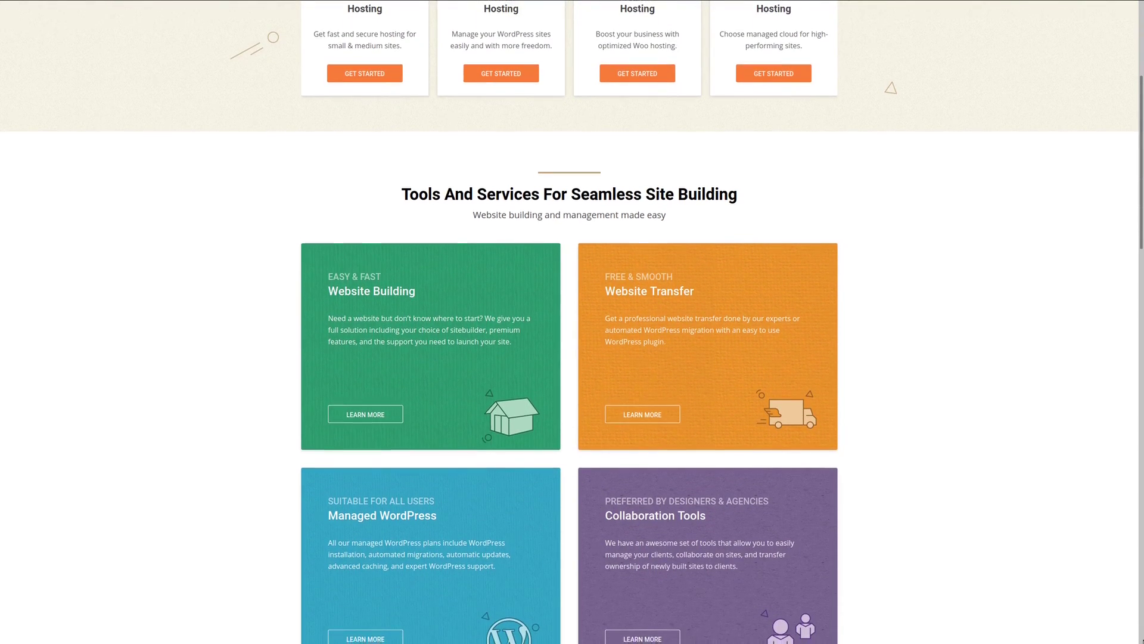
pyautogui.scroll(-4, 569, 321)
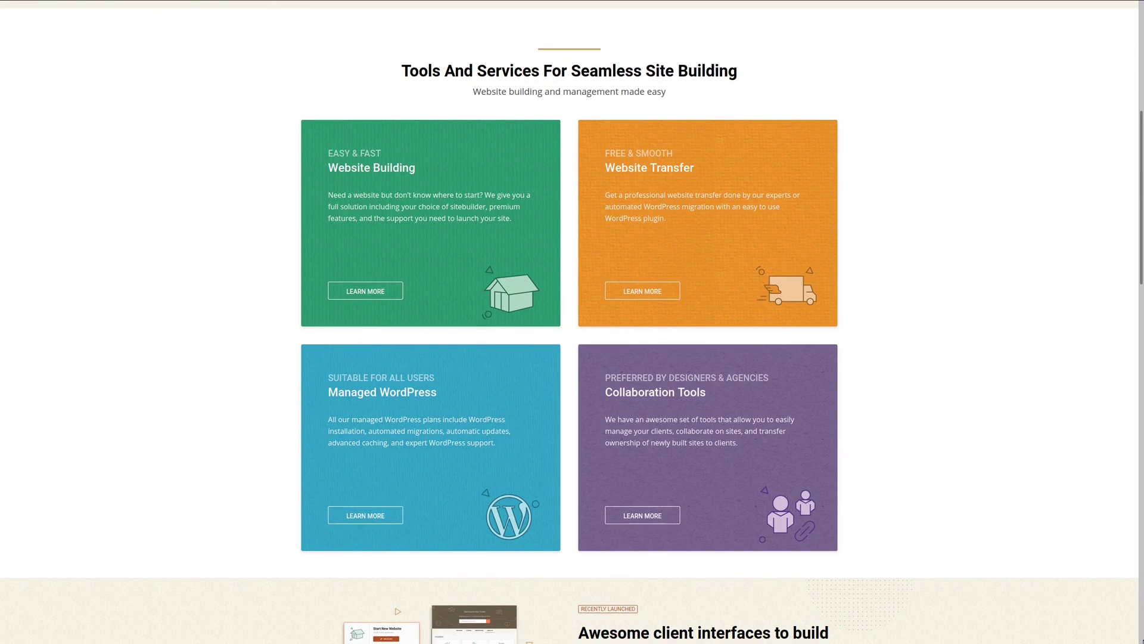
pyautogui.scroll(-4, 569, 322)
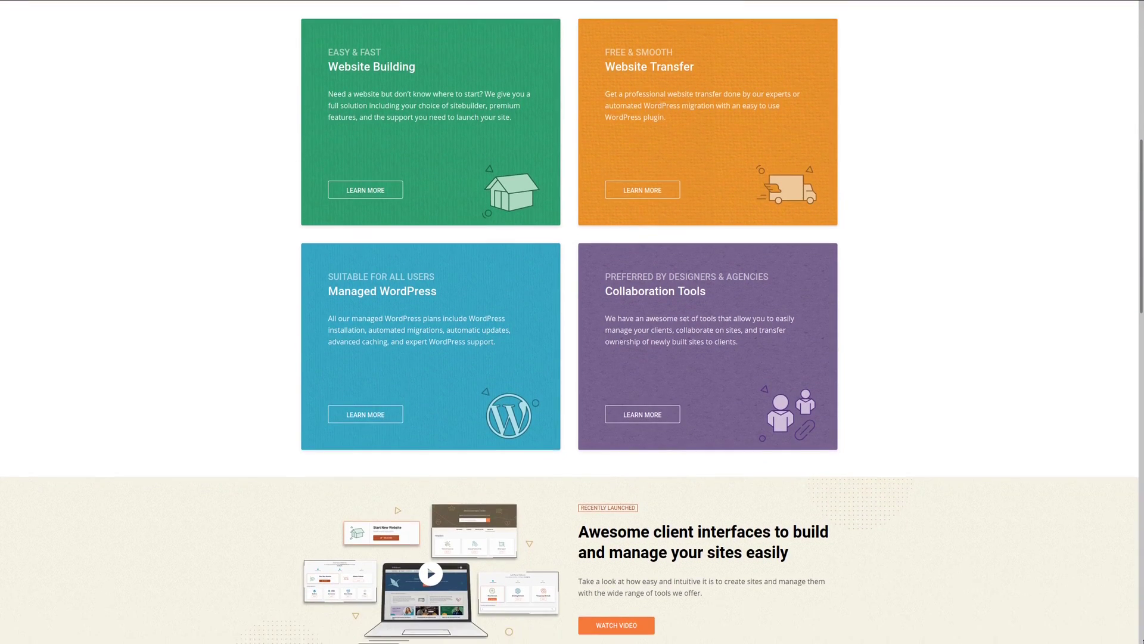
pyautogui.scroll(-2, 569, 321)
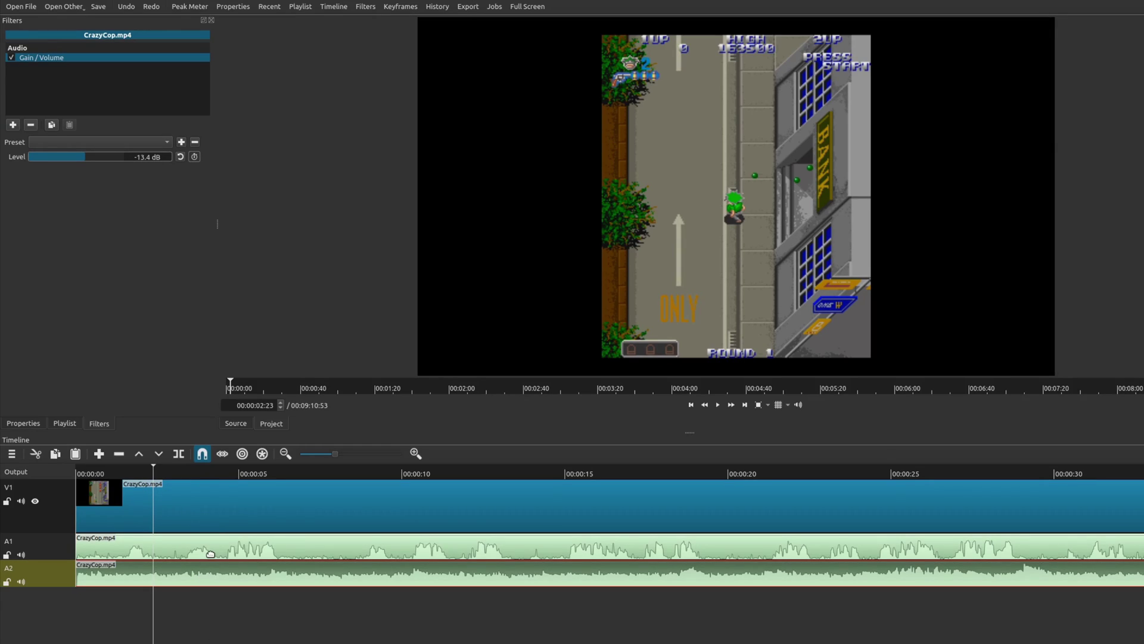
# Step: Remove the clips from V1, A1 and A2, emptying the timeline
pyautogui.rightClick(207, 496)
pyautogui.click(247, 530)
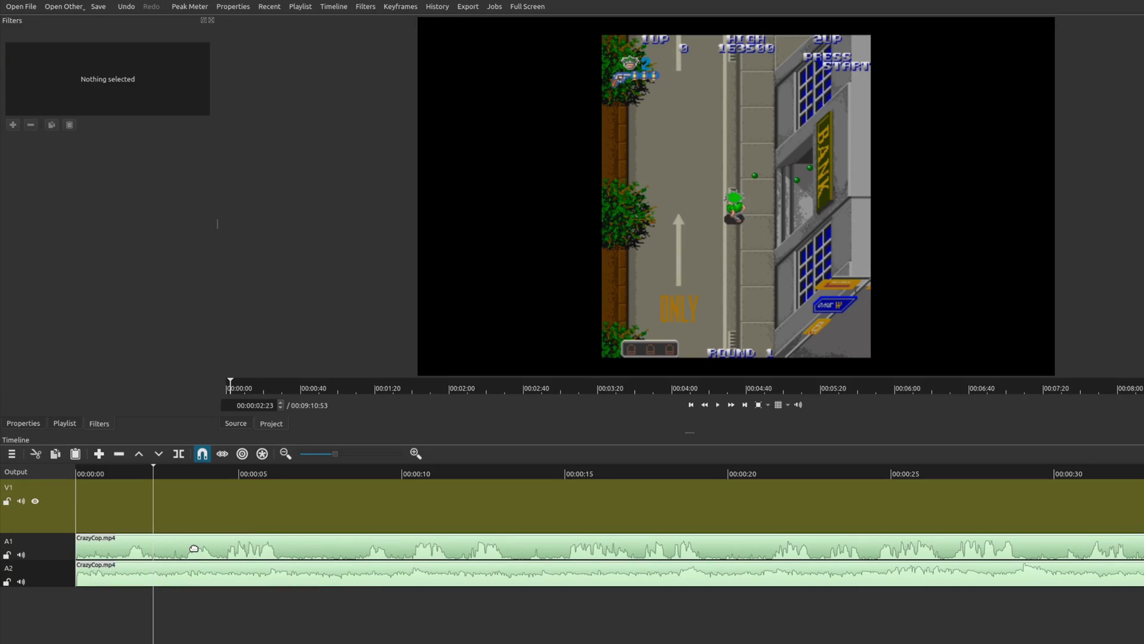
pyautogui.click(193, 548)
pyautogui.rightClick(195, 548)
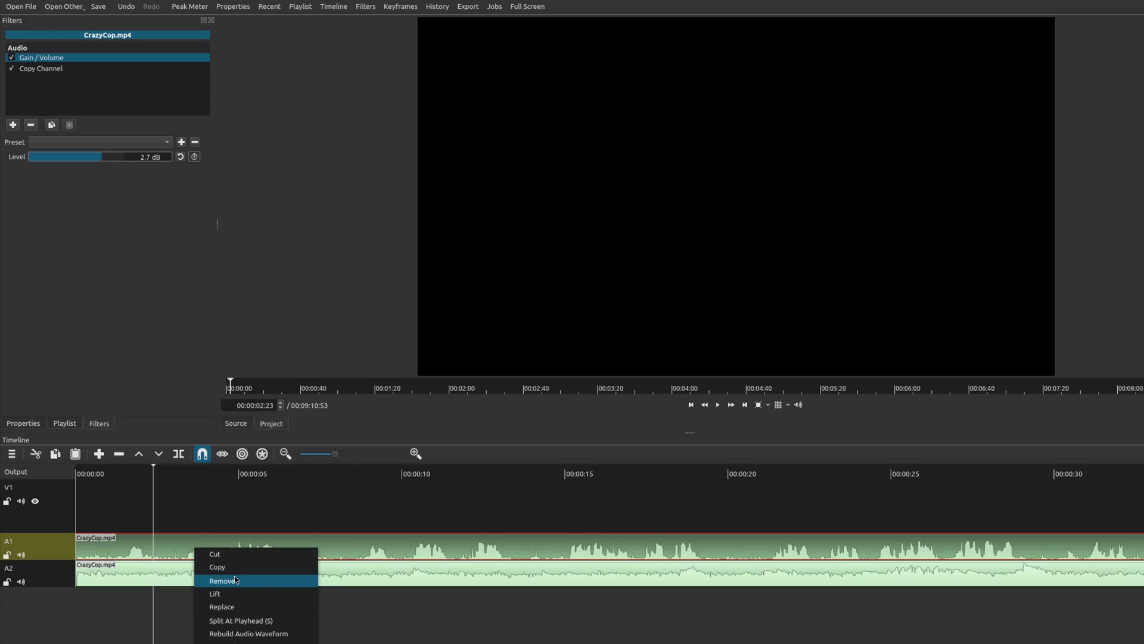
pyautogui.click(234, 579)
pyautogui.click(224, 578)
pyautogui.rightClick(230, 575)
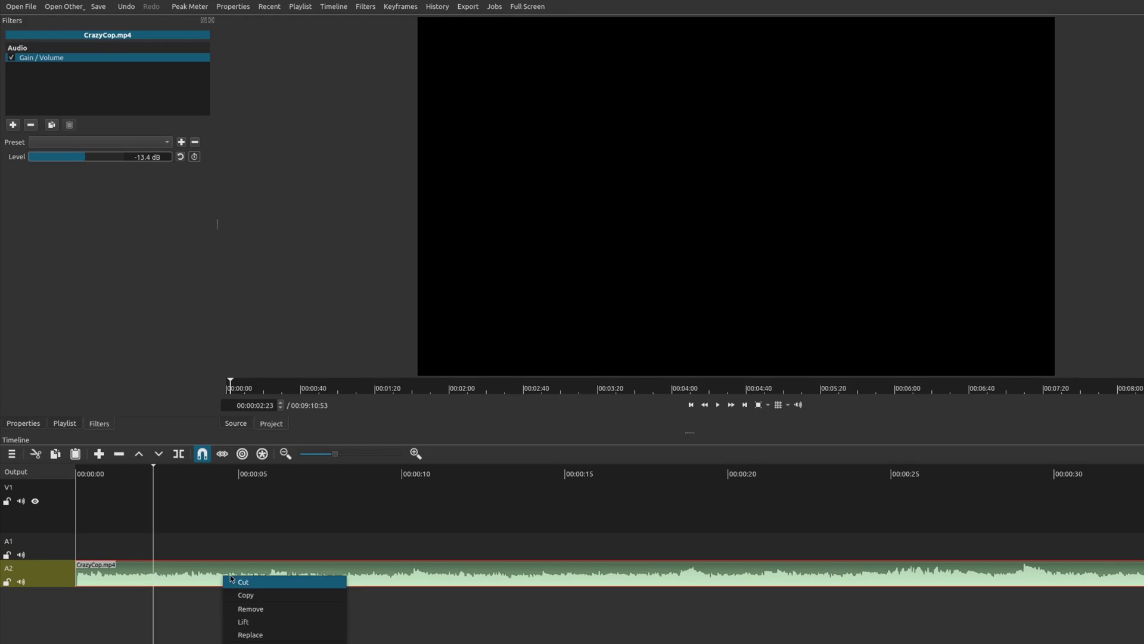
pyautogui.click(255, 606)
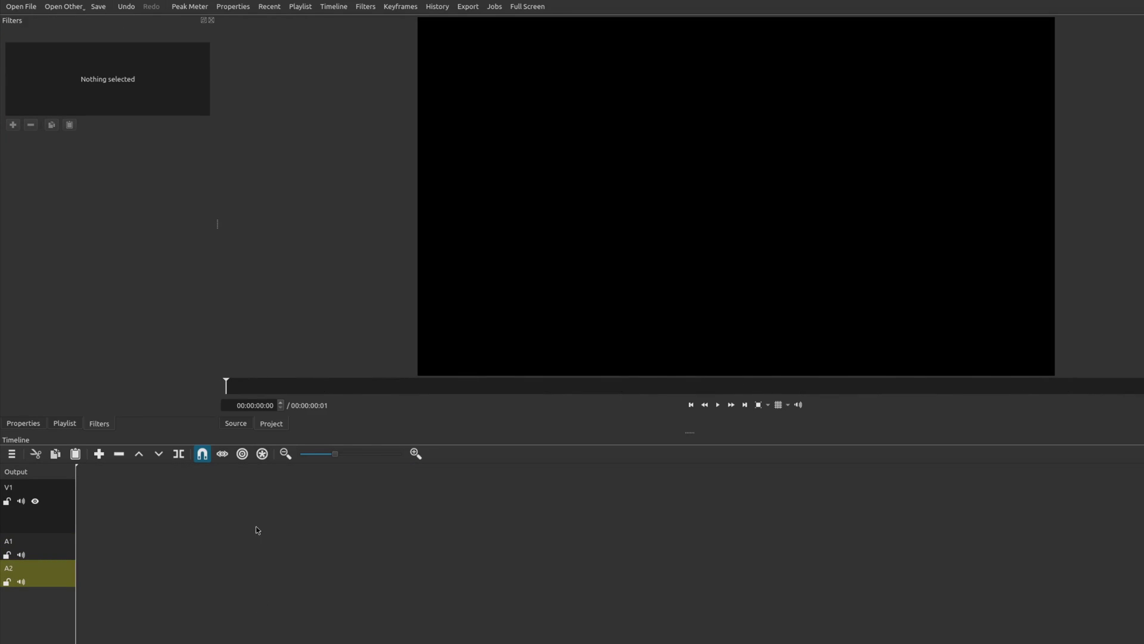
# Step: Place CrazyCop.mp4 from the Playlist on V1 and another copy on A1
pyautogui.click(59, 428)
pyautogui.moveTo(95, 53); pyautogui.dragTo(262, 520)
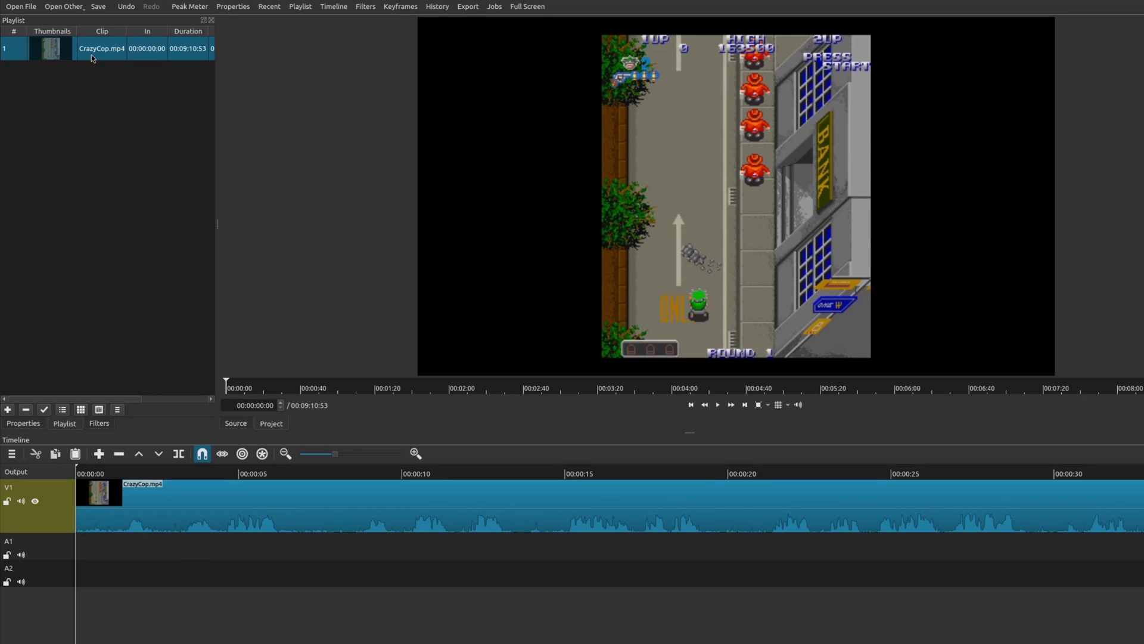
pyautogui.moveTo(91, 55); pyautogui.dragTo(276, 588)
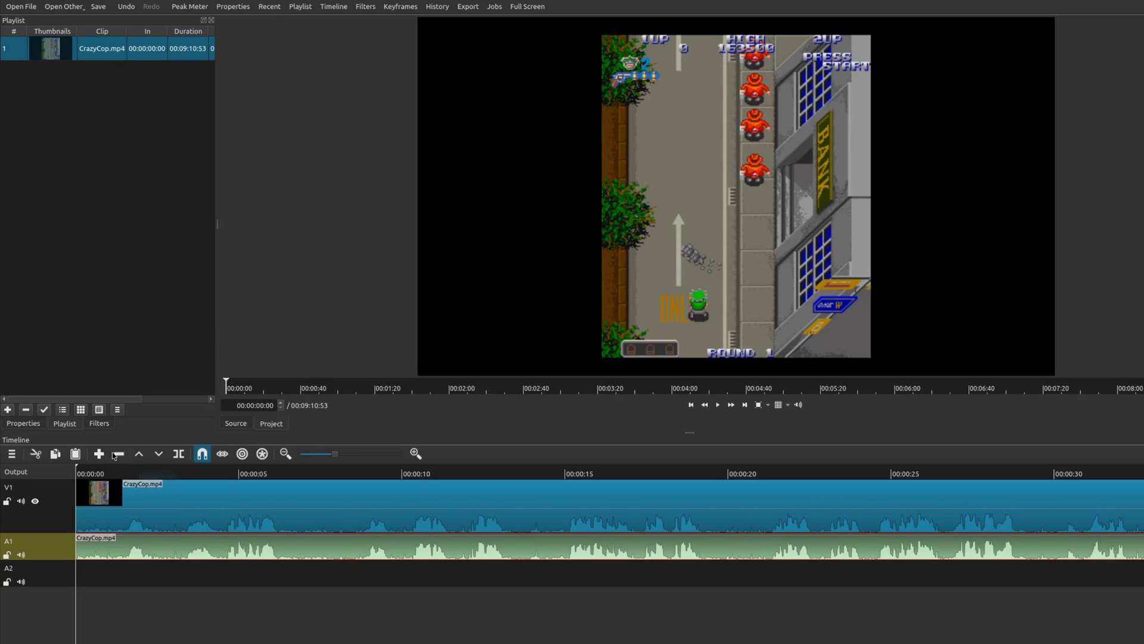
# Step: Check the clip's audio track list in Properties for the 2 ch 44.1 kHz AAC stream
pyautogui.click(35, 428)
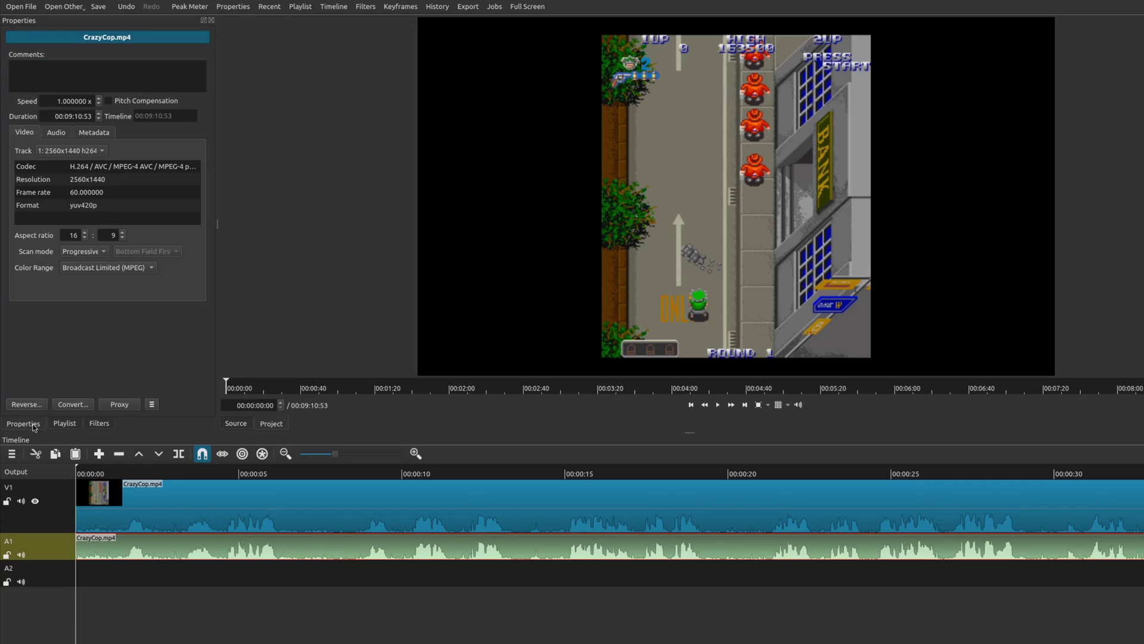
pyautogui.click(47, 136)
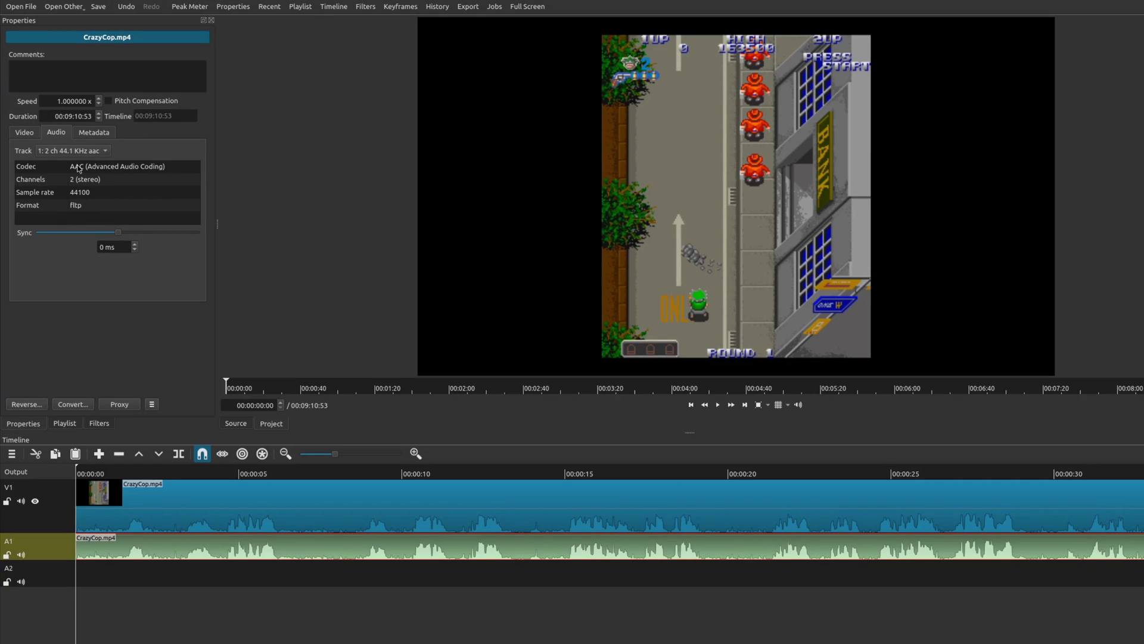
pyautogui.click(71, 151)
pyautogui.click(81, 170)
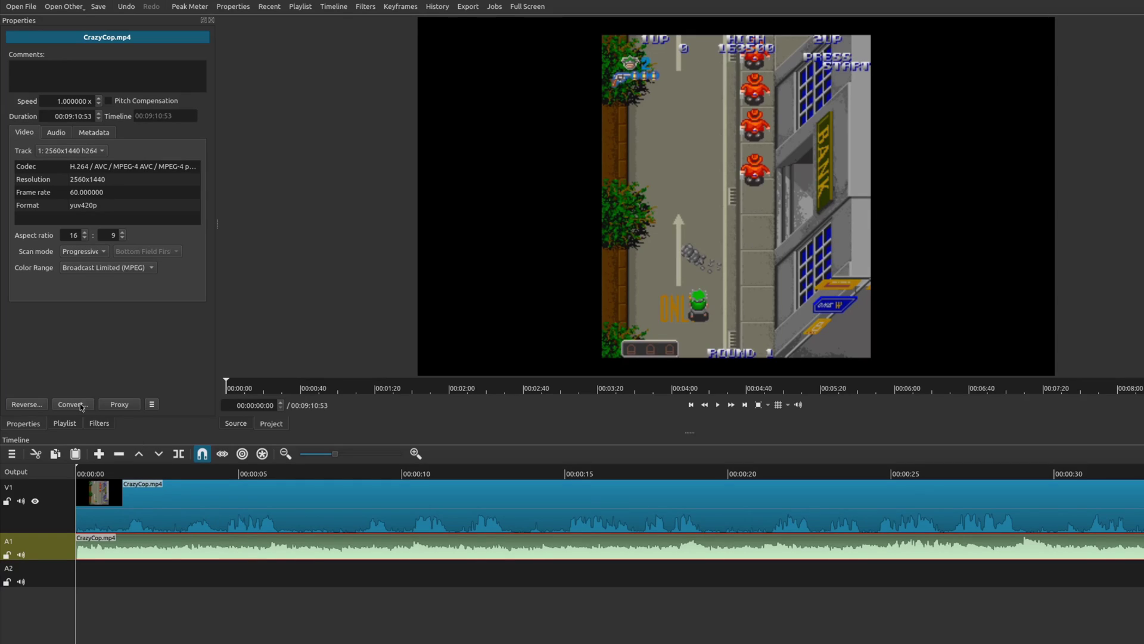
# Step: Add a Gain / Volume filter to the A1 clip set to -18.1 dB
pyautogui.click(98, 424)
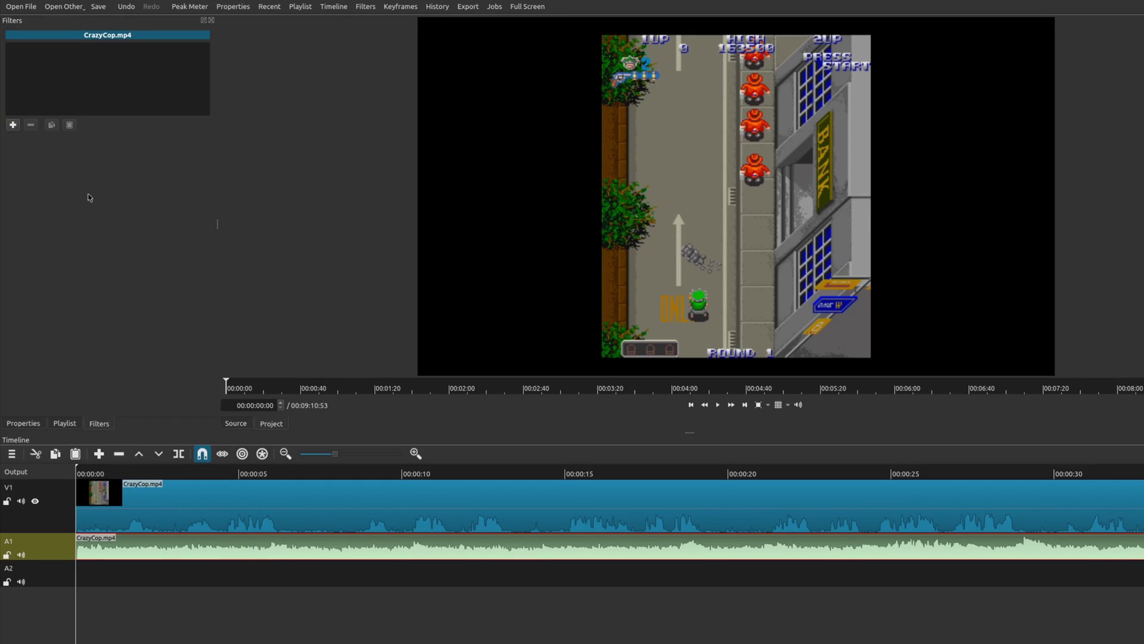
pyautogui.click(13, 124)
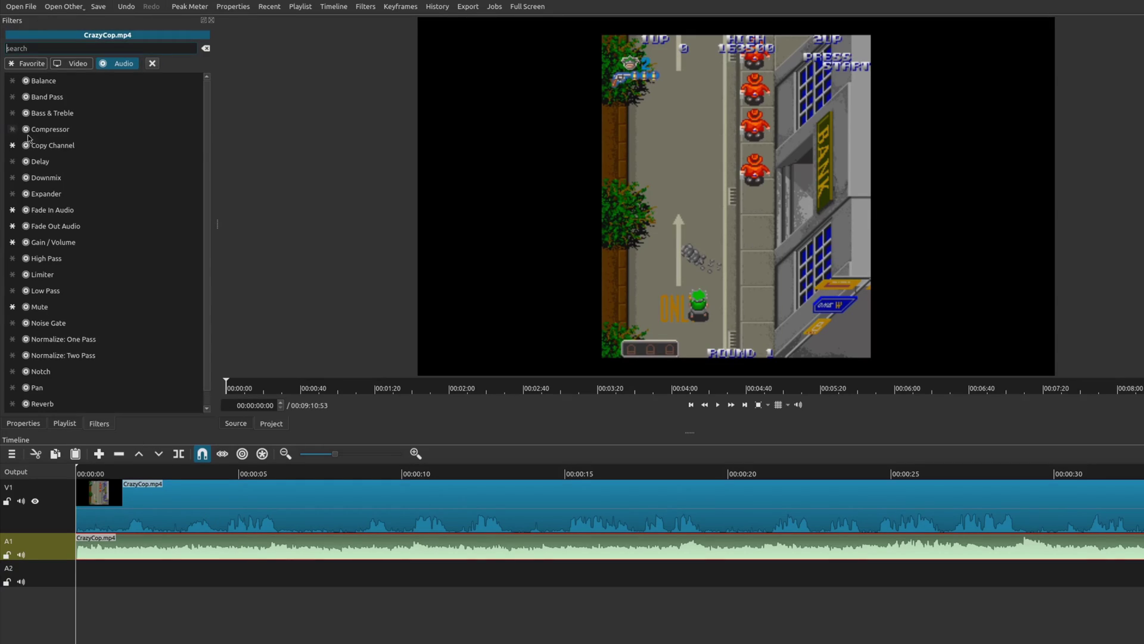
pyautogui.click(85, 243)
pyautogui.click(83, 158)
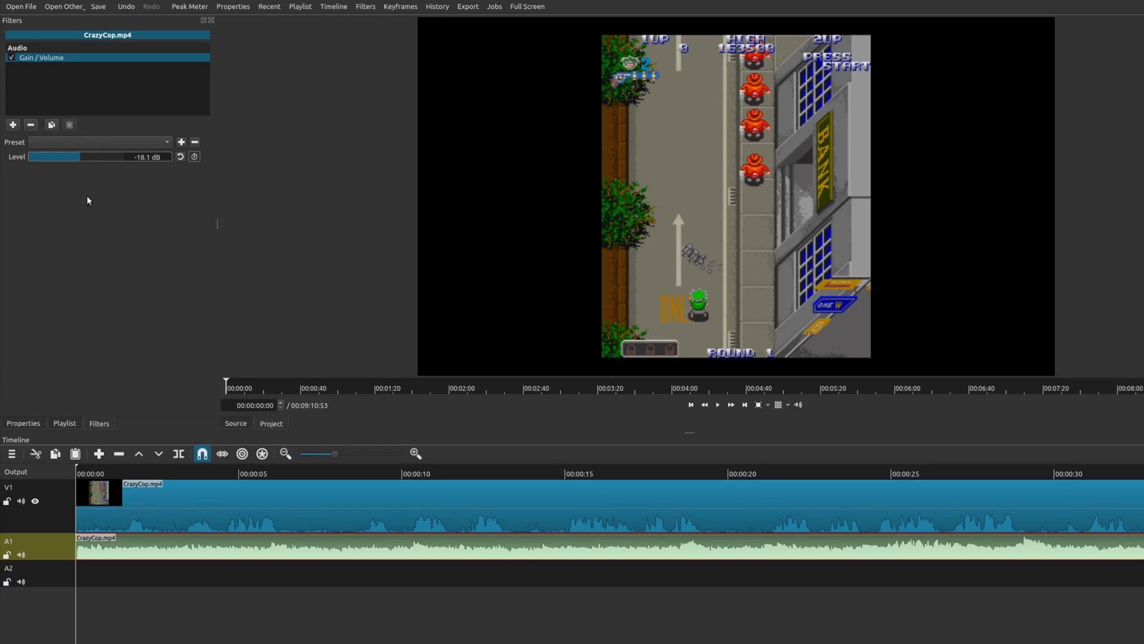
# Step: Add a Gain / Volume filter to the V1 clip at 7.4 dB
pyautogui.click(160, 511)
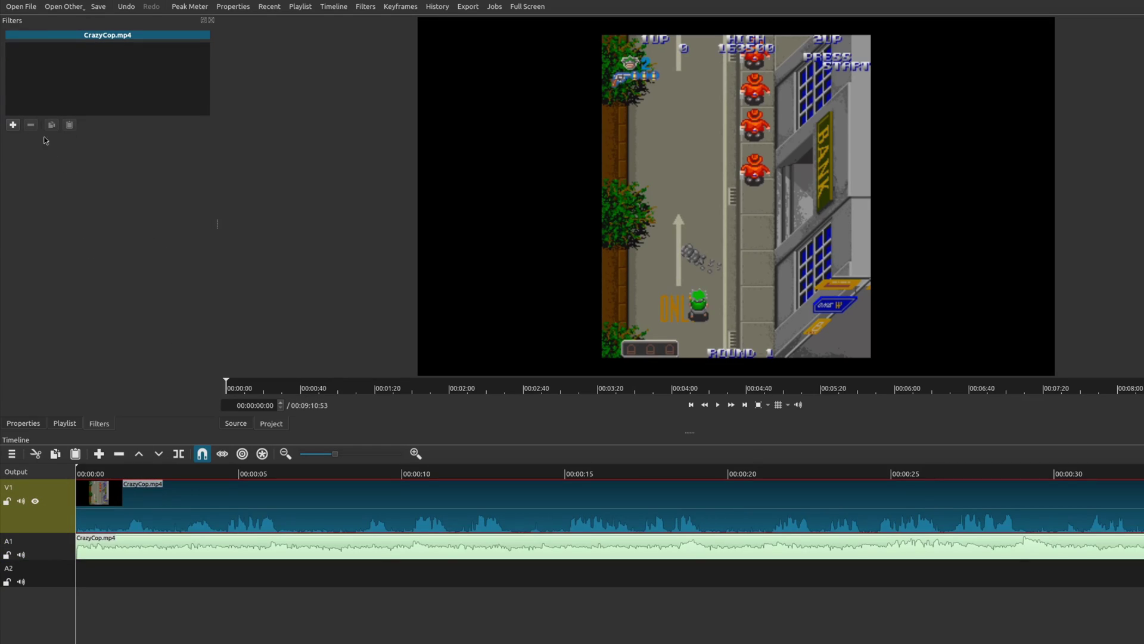
pyautogui.click(12, 125)
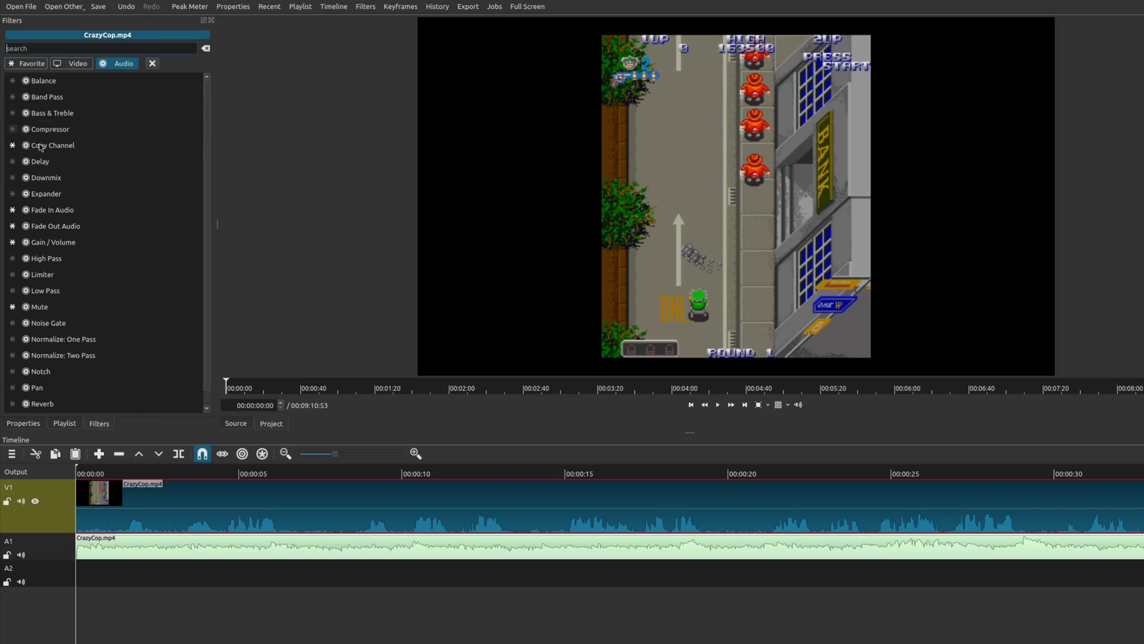
pyautogui.click(76, 244)
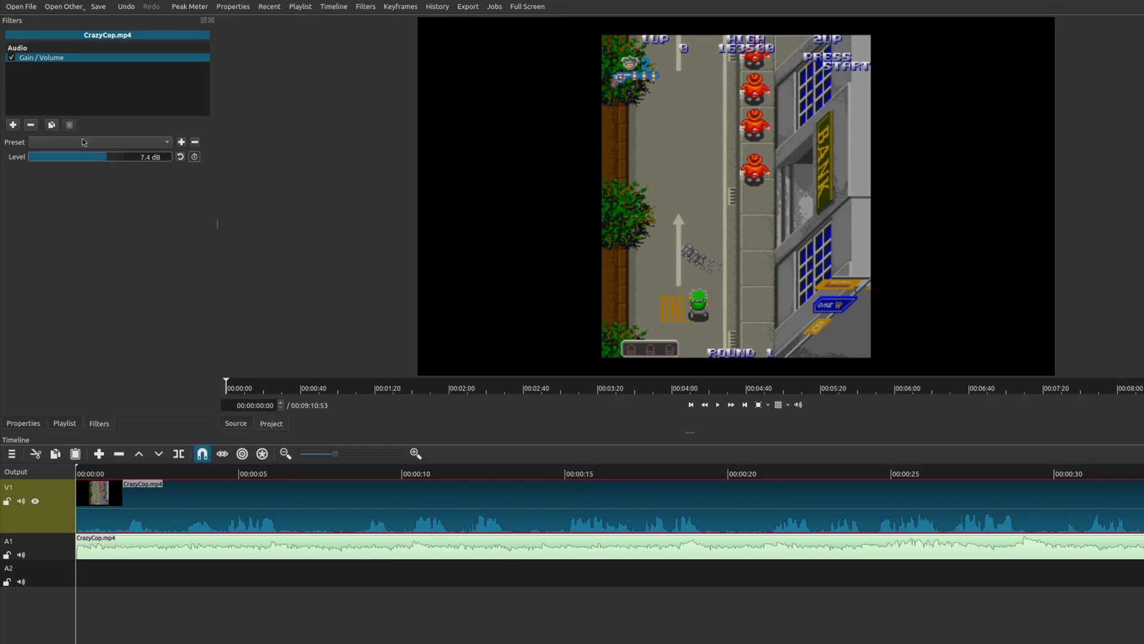
# Step: Add a Left-to-Right Copy Channel filter to the V1 clip and preview playback
pyautogui.click(13, 126)
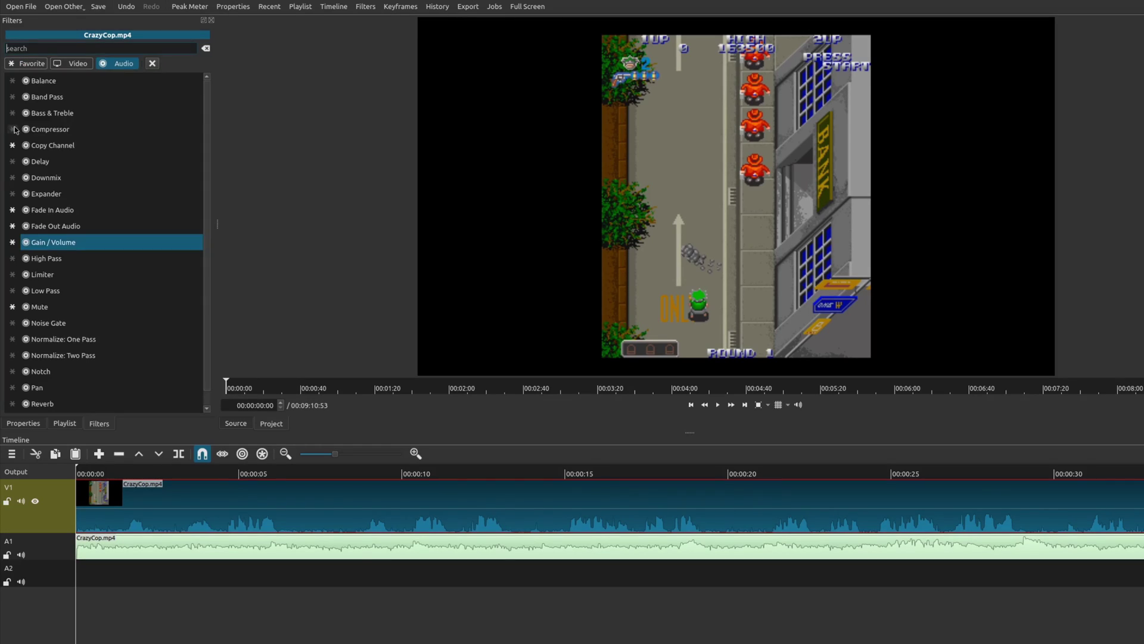
pyautogui.click(77, 148)
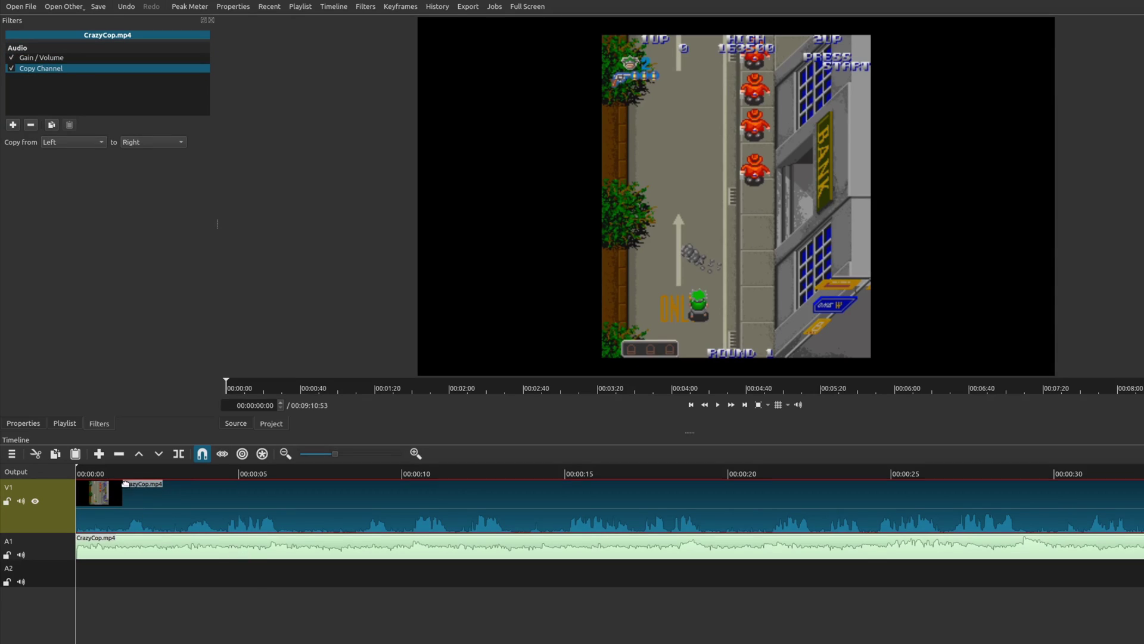
pyautogui.press('space')
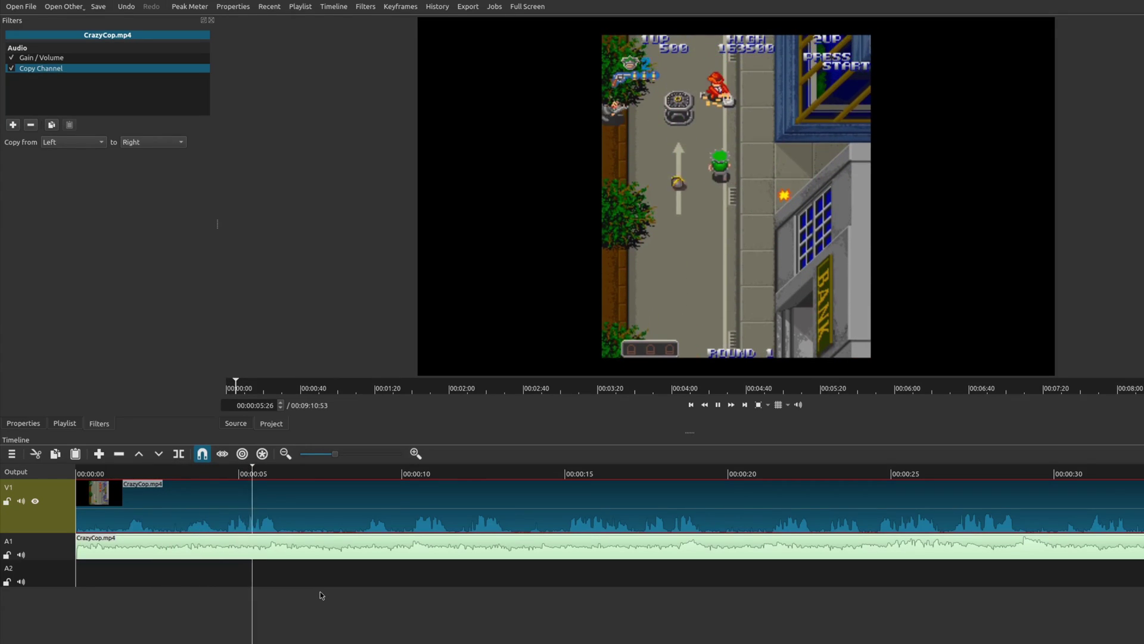
pyautogui.press('space')
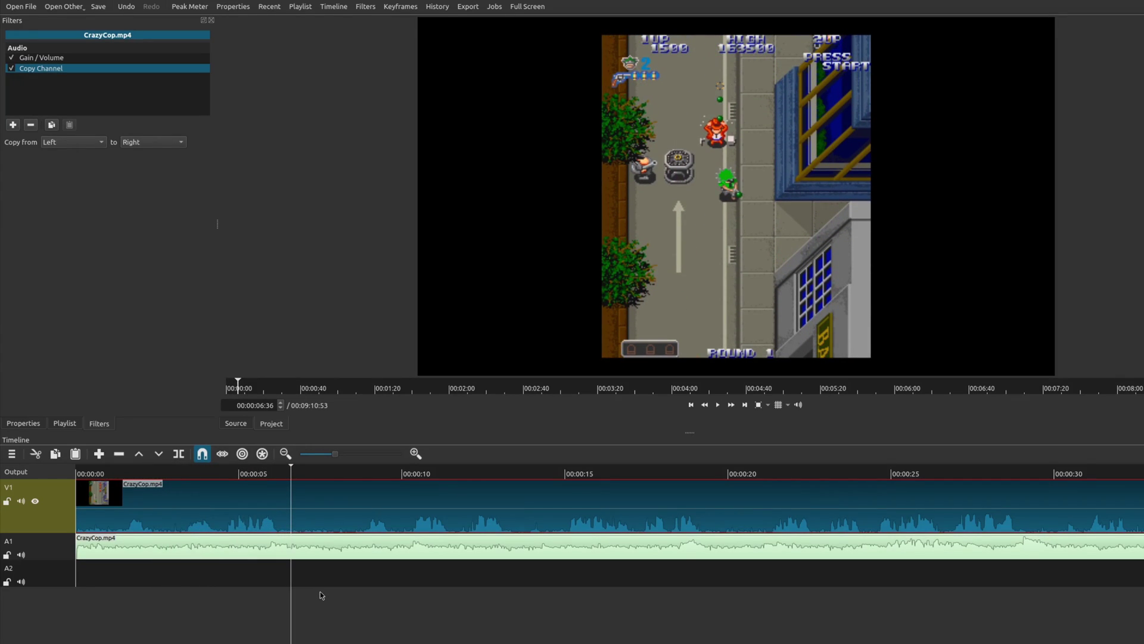